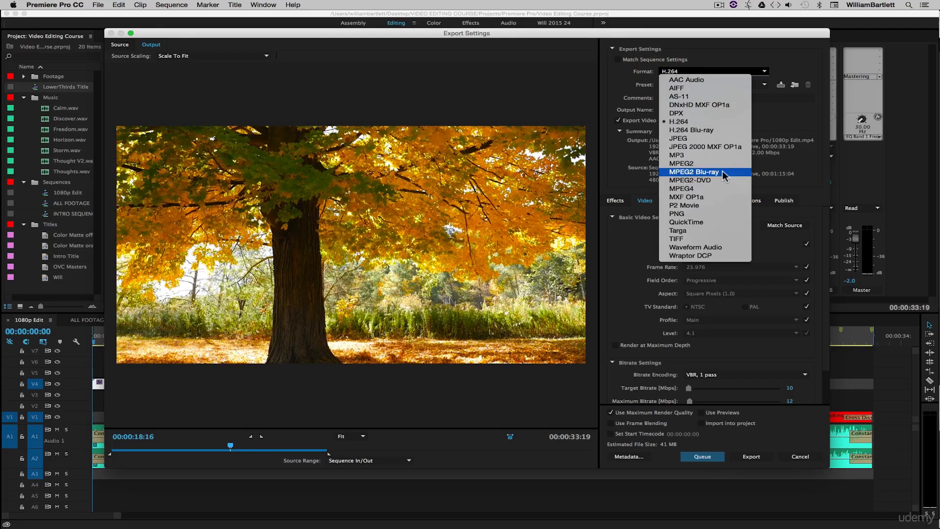
- Set the export format to MPEG2-DVD with the NTSC DV Wide Progressive preset
left_click(701, 180)
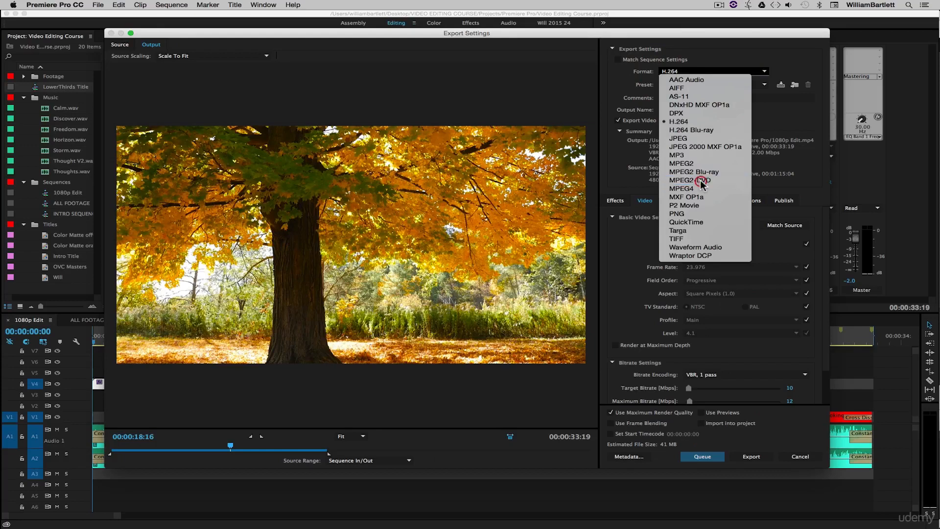
left_click(714, 84)
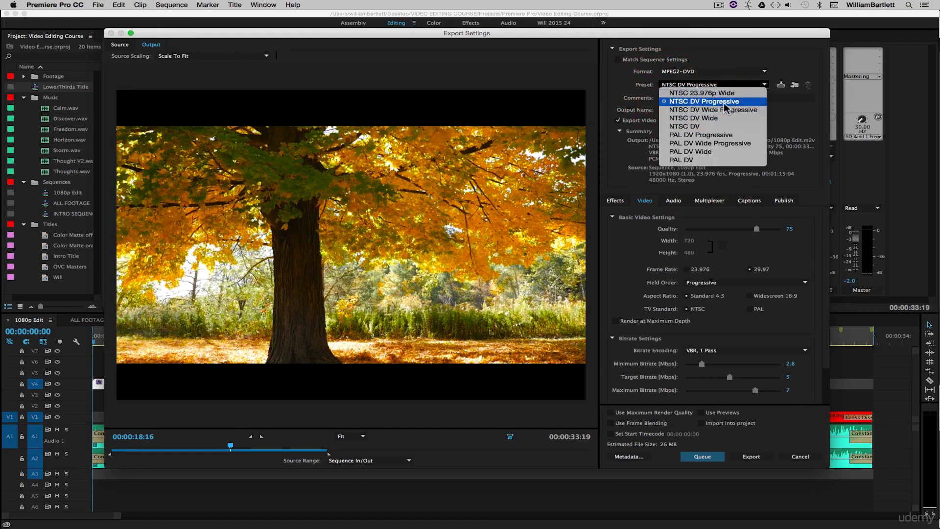
left_click(727, 111)
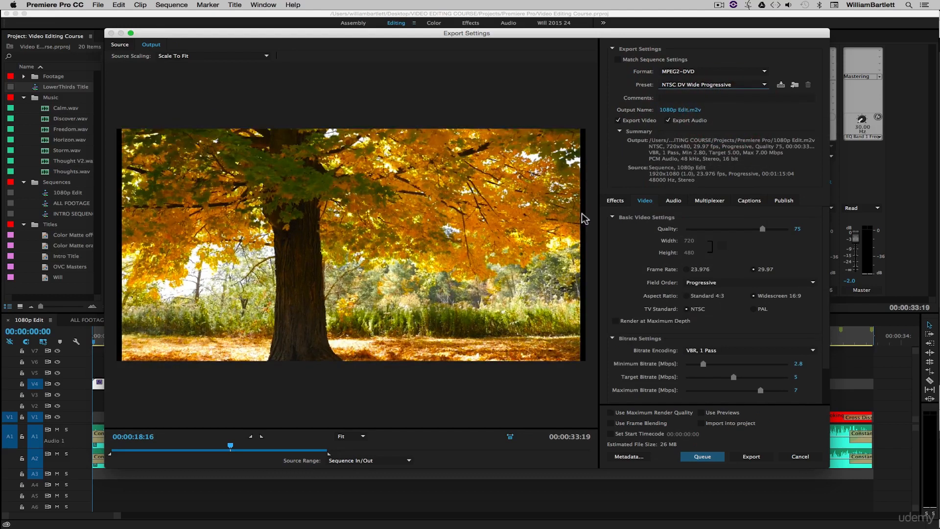
- Try the Stretch To Fill and Scale To Fill source scaling options, then restore Scale To Fit
left_click(264, 56)
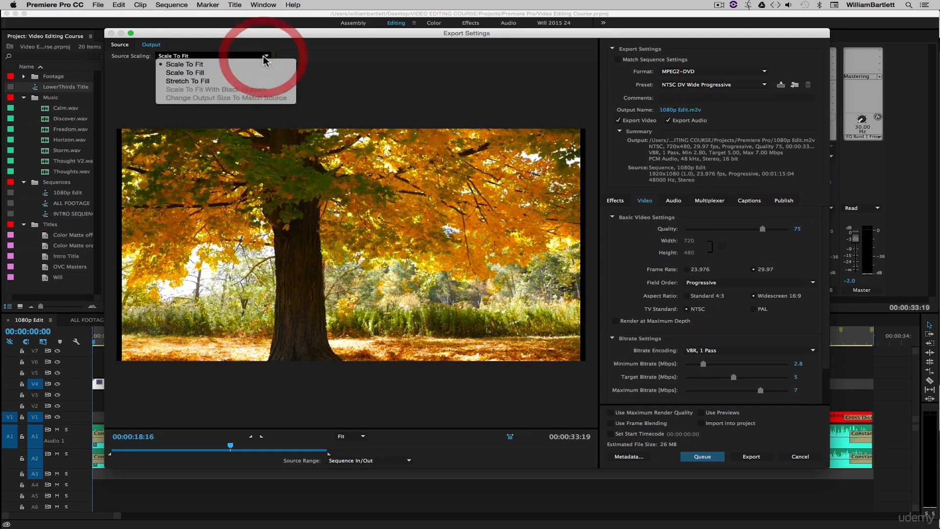
left_click(256, 81)
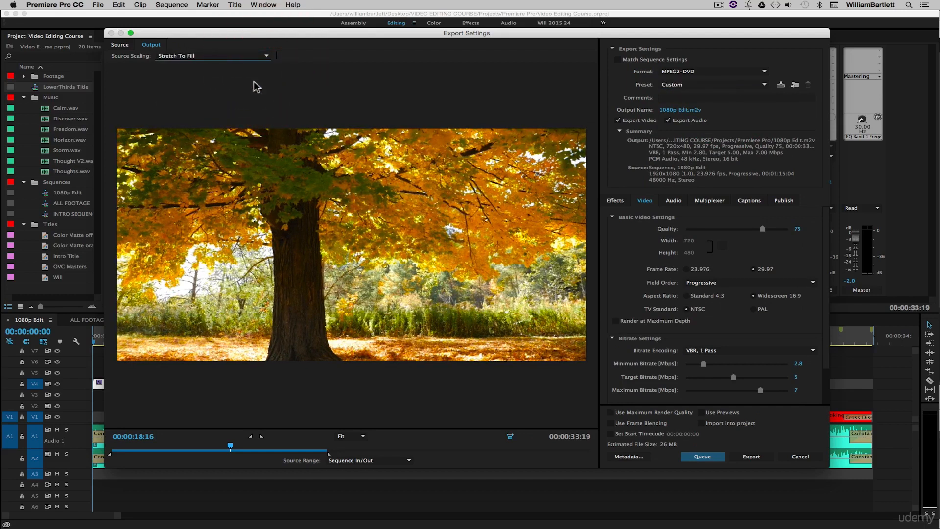
left_click(266, 56)
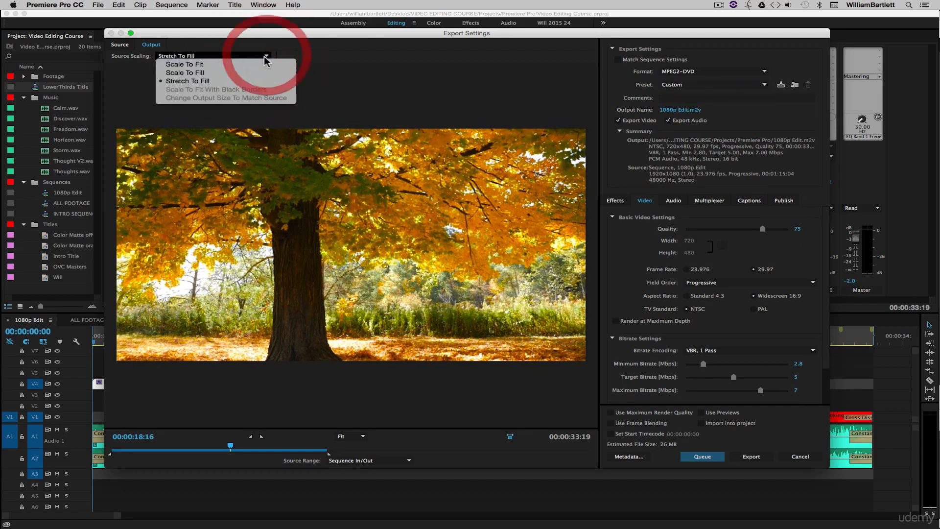
left_click(239, 78)
left_click(266, 56)
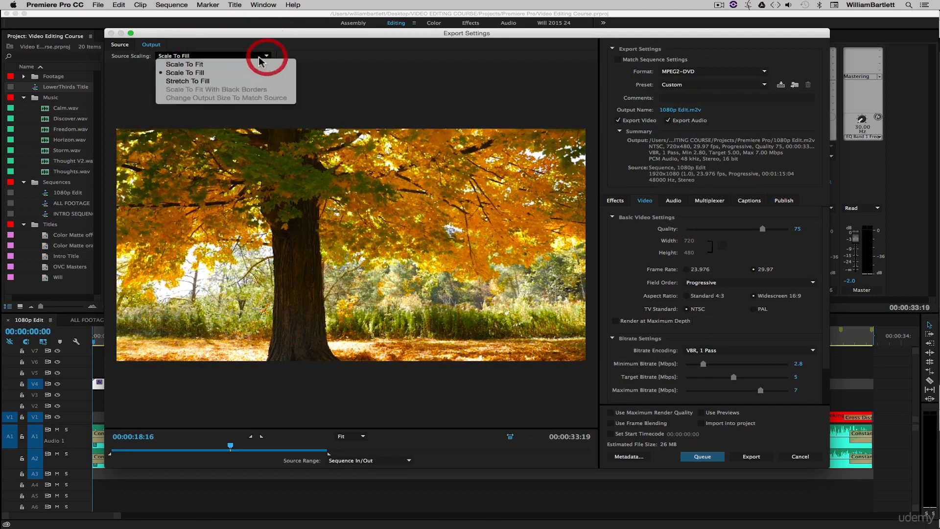
left_click(225, 65)
- Set the export format to MPEG2 Blu-ray and look through its available presets
left_click(712, 71)
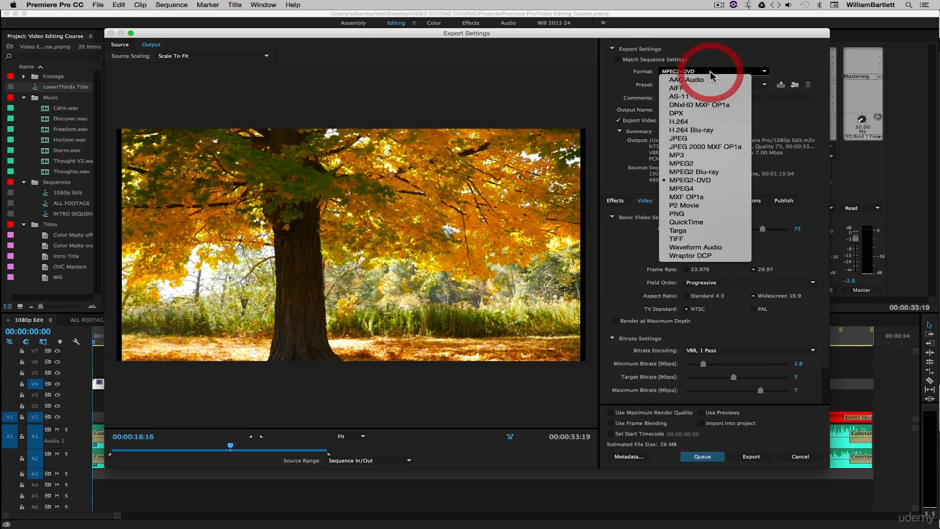
left_click(723, 172)
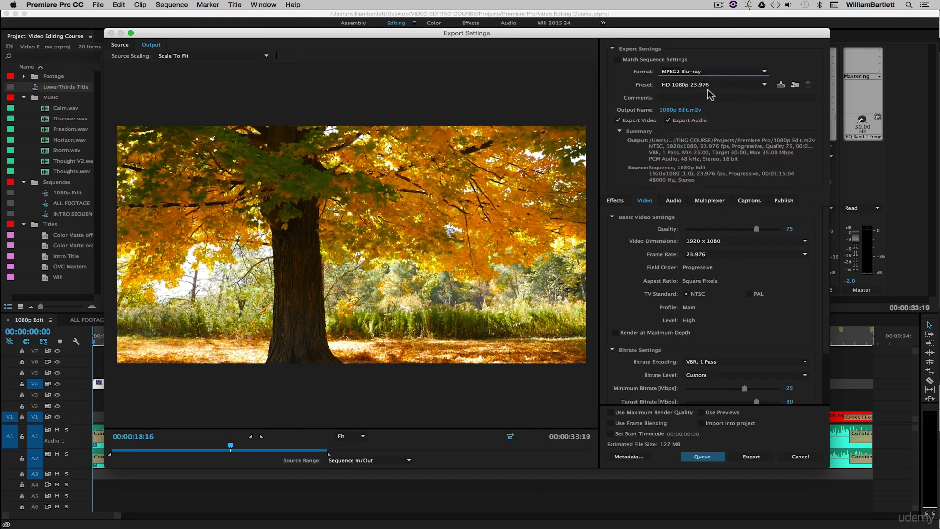
left_click(714, 85)
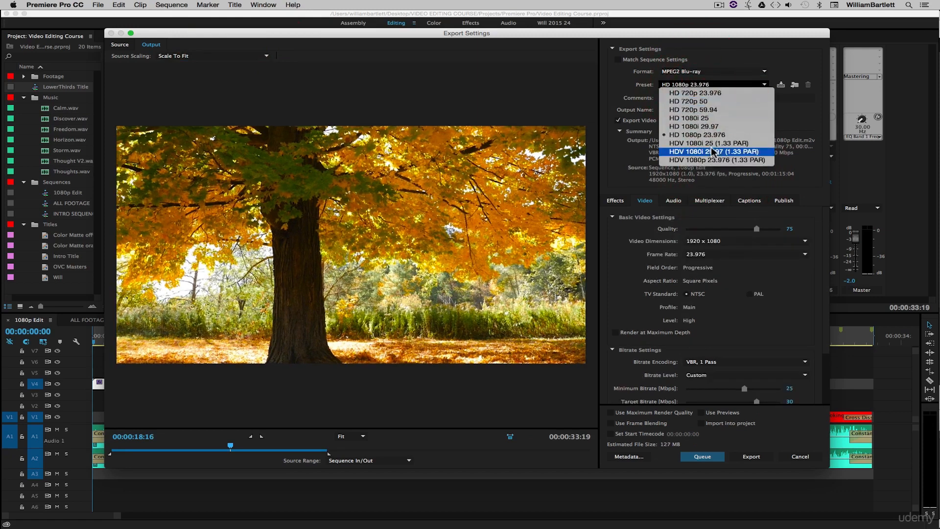
left_click(703, 74)
- Set the export format to H.264 and look through its available presets
left_click(703, 74)
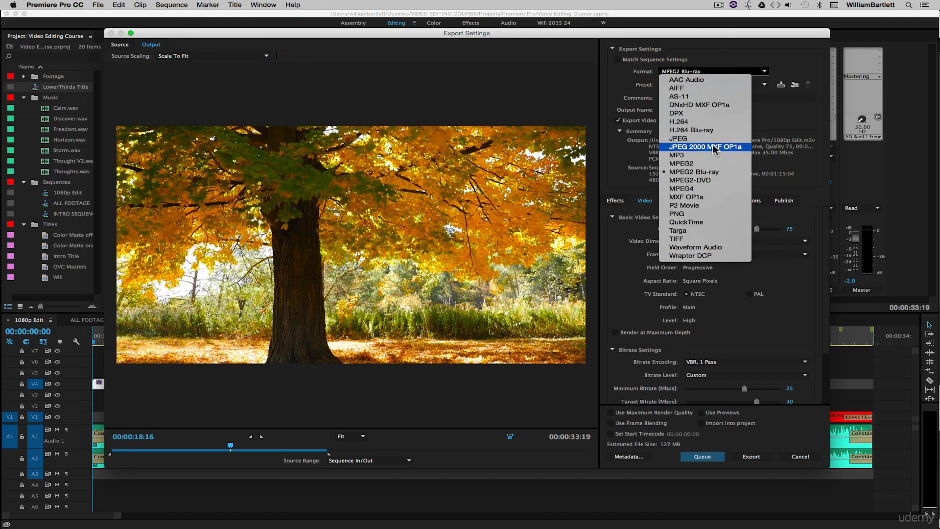
left_click(688, 122)
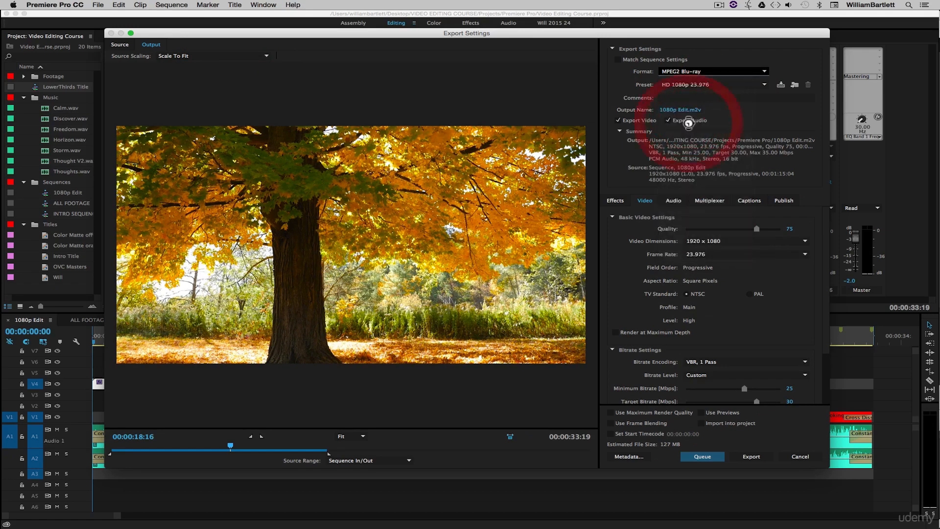
left_click(746, 85)
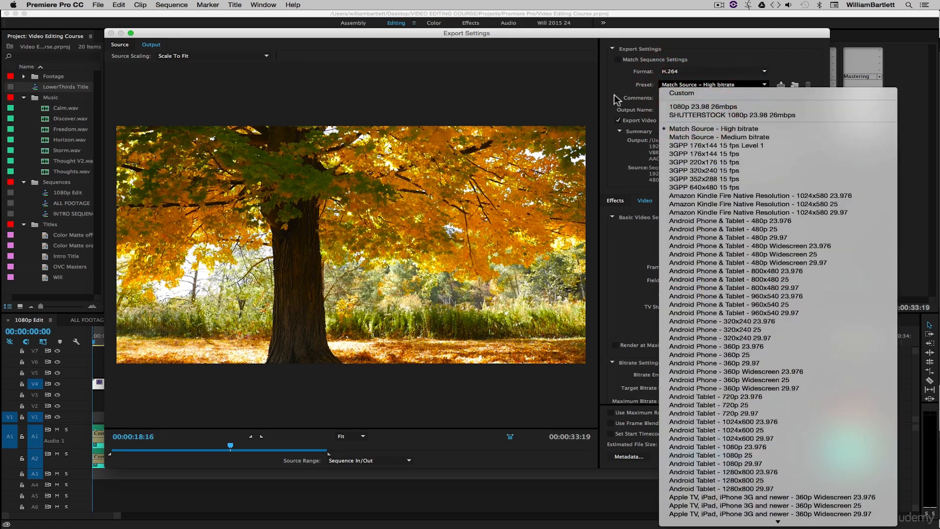
left_click(604, 80)
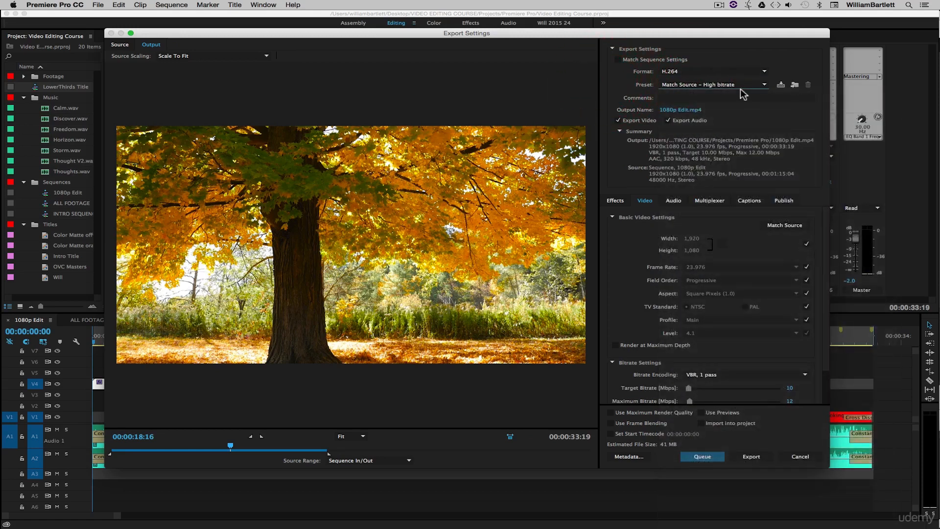
- Review the basic video settings and enable Render at Maximum Depth
left_click_drag(829, 237, 828, 270)
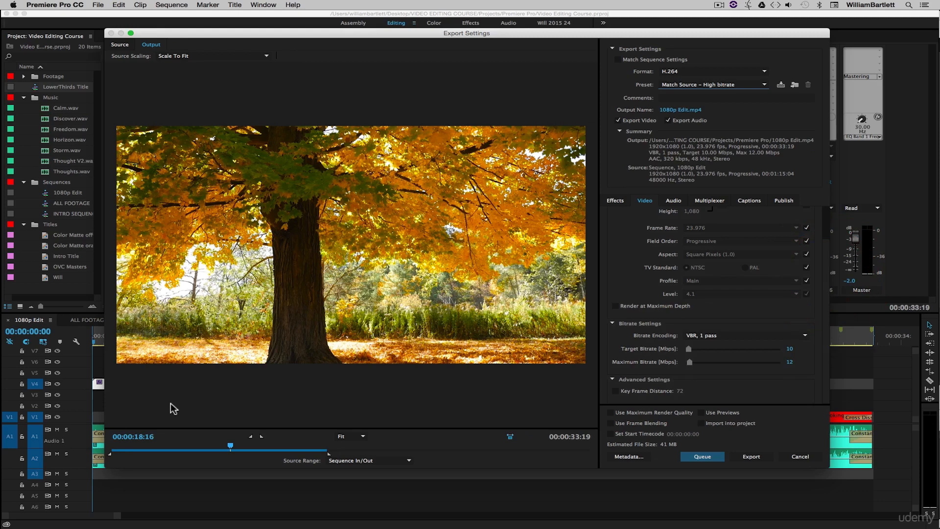
left_click_drag(826, 310, 828, 265)
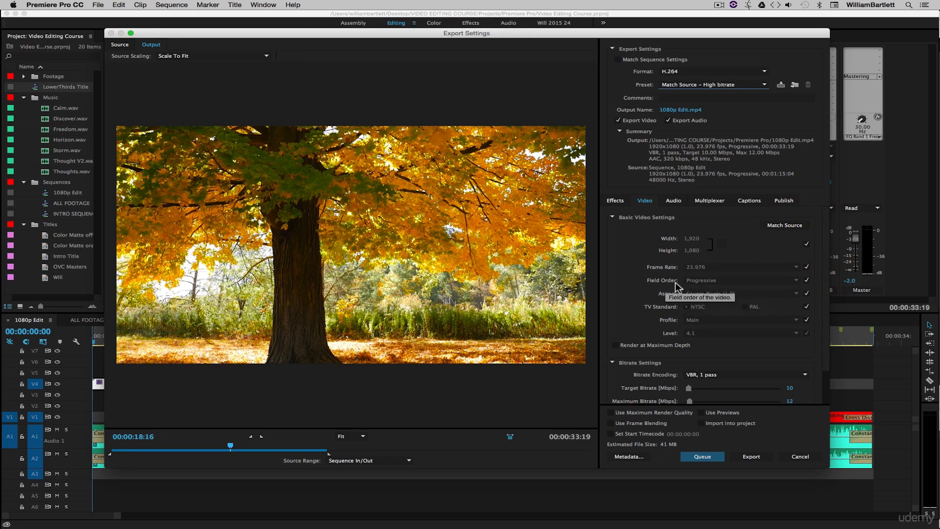
left_click_drag(827, 280, 821, 309)
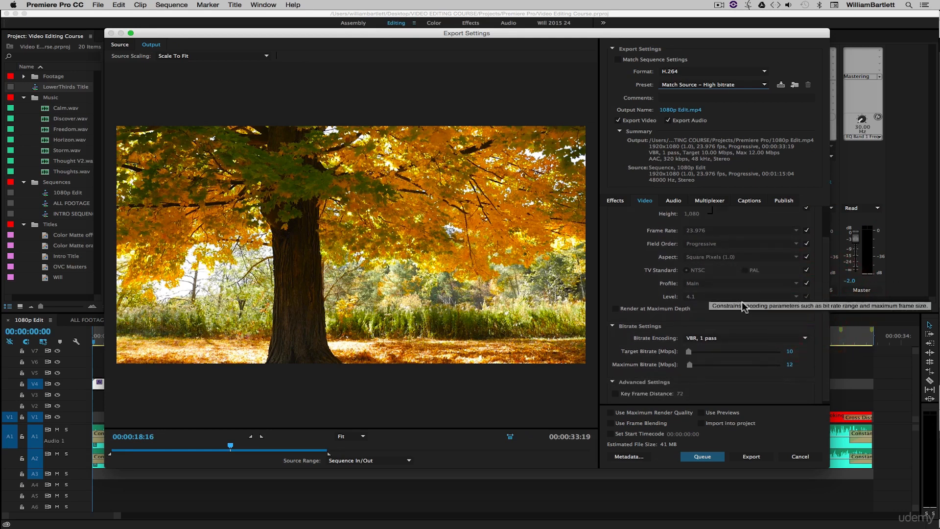
scroll(826, 291, "down", 1)
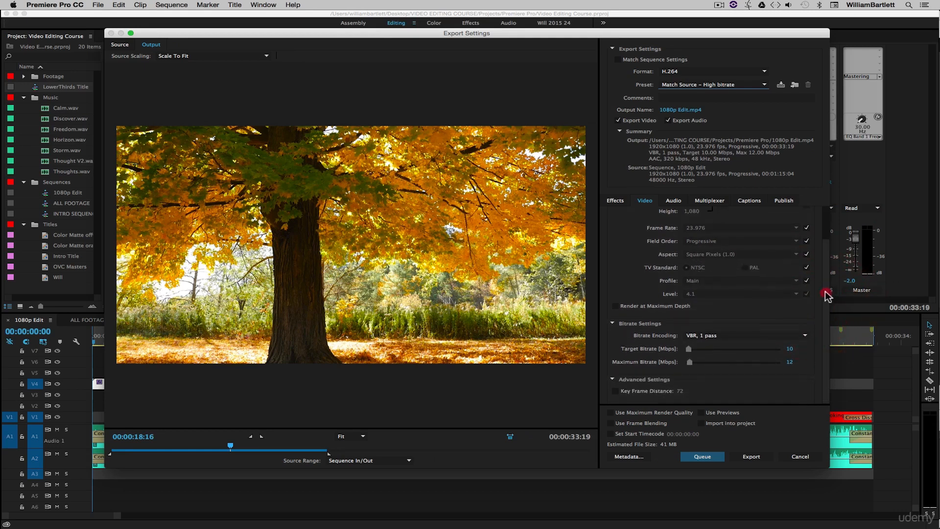
left_click(615, 305)
- Set the bitrate encoding to VBR, 2 pass and enable Use Maximum Render Quality
left_click(720, 336)
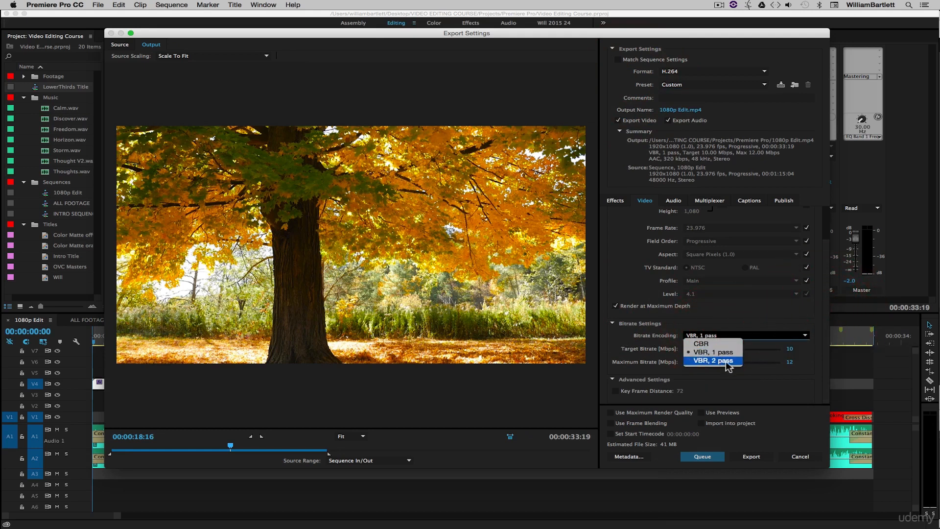
left_click(726, 363)
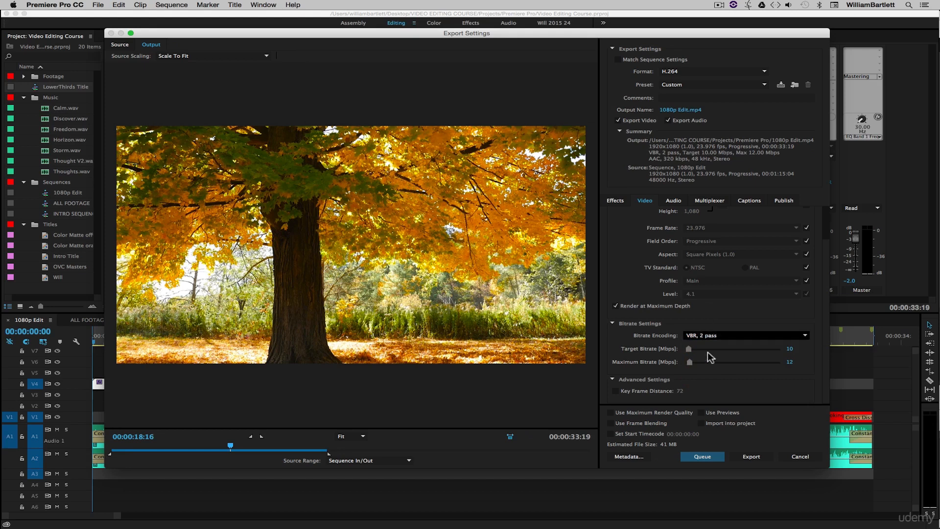
left_click(612, 413)
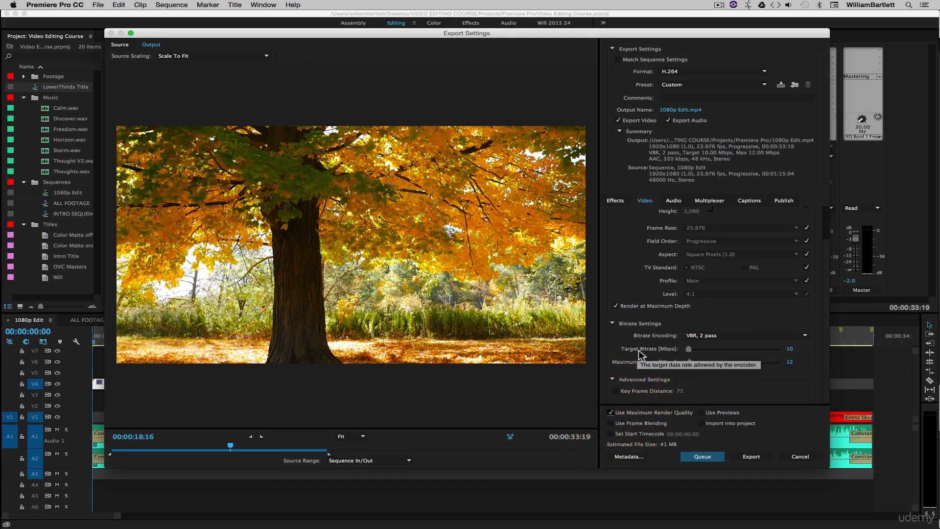
- Set the target bitrate of the H.264 export to 26 Mbps
scroll(822, 293, "up", 3)
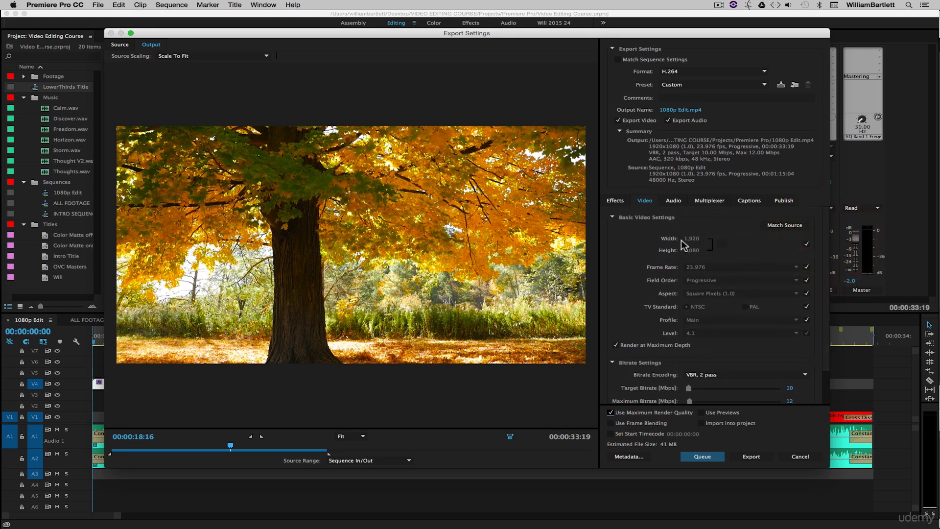
scroll(824, 252, "down", 2)
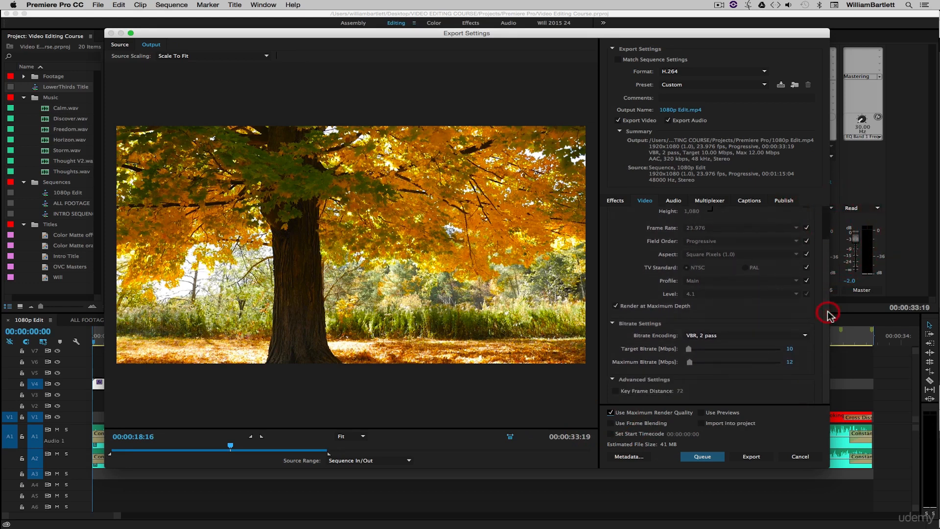
left_click(787, 348)
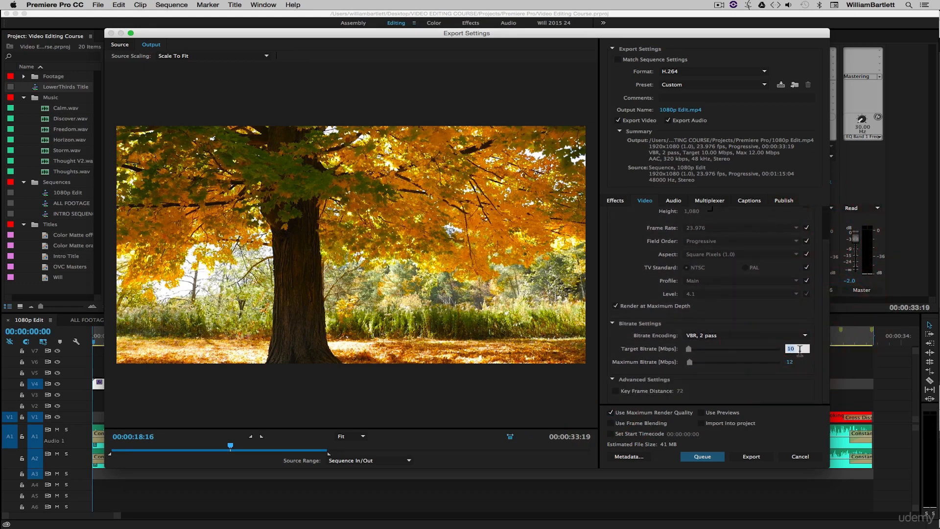
type("26")
left_click(803, 383)
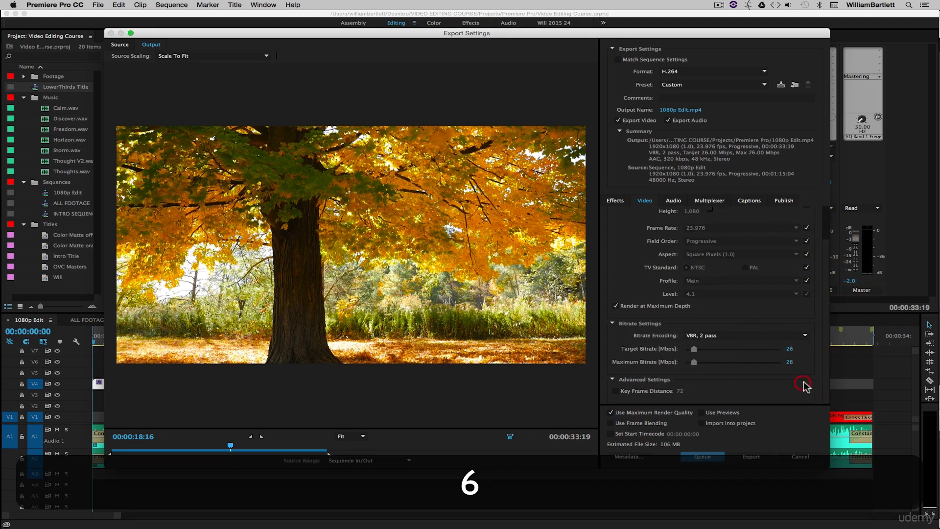
- Set the maximum bitrate of the H.264 export to 28 Mbps
left_click(789, 362)
left_click(792, 368)
left_click(790, 365)
type("28")
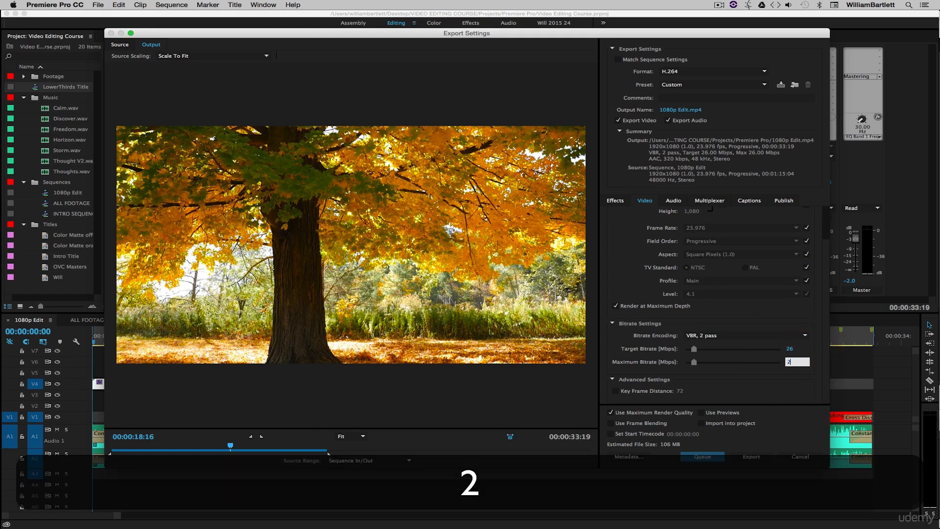
left_click(794, 384)
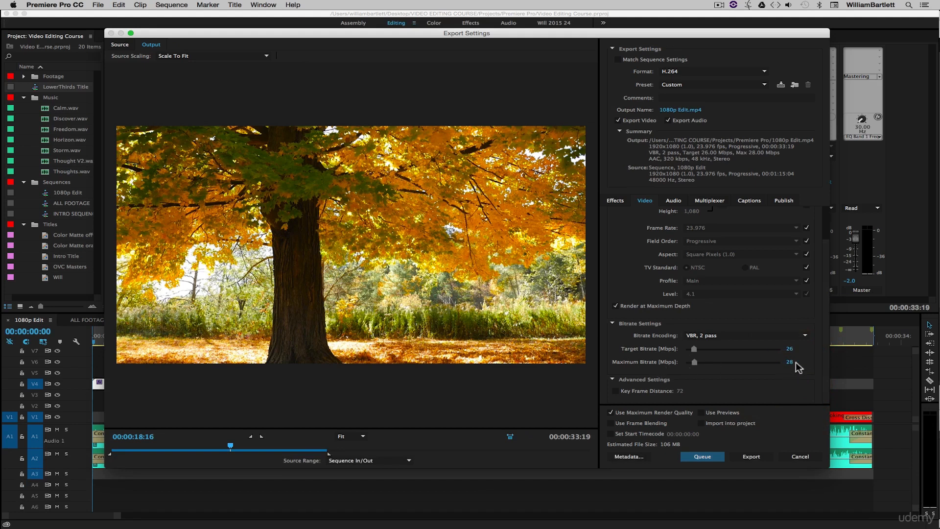
- Check the export's audio format, codec, sample rate and bitrate settings, and return to the video settings
scroll(822, 333, "up", 3)
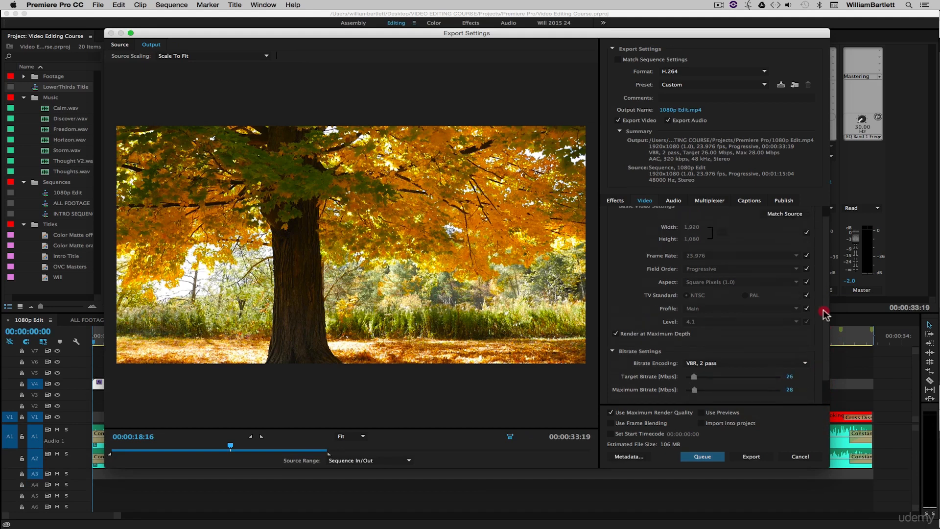
left_click(671, 200)
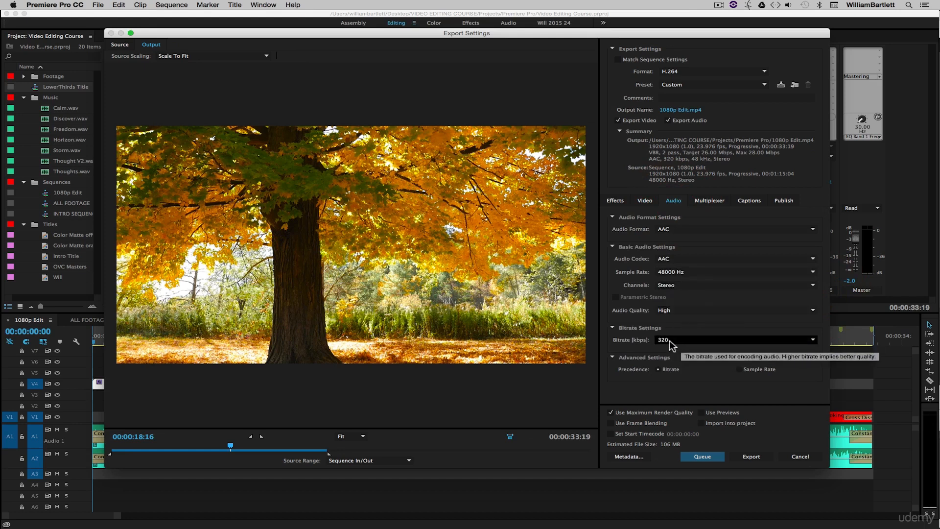
left_click(644, 200)
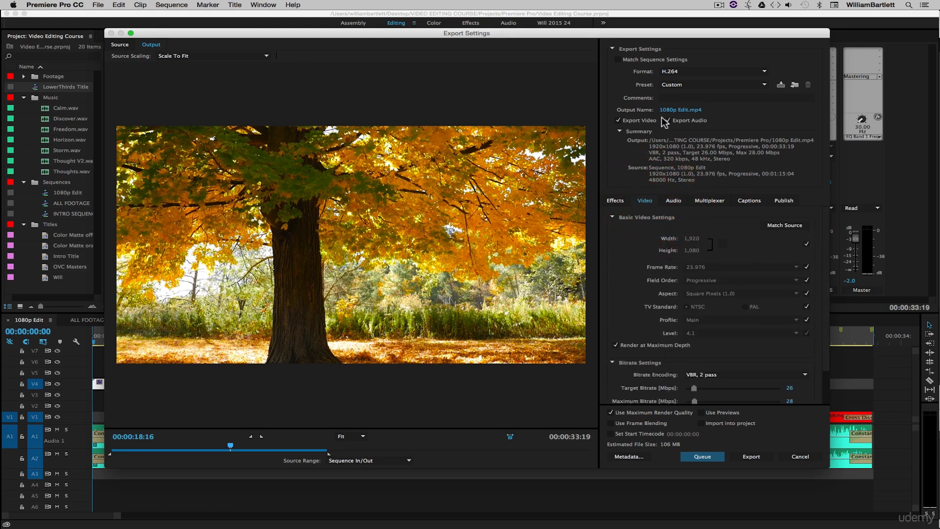
- Save the current export settings as a preset named "1080p 23.976 26mbps" and check it in the list of presets
left_click(780, 85)
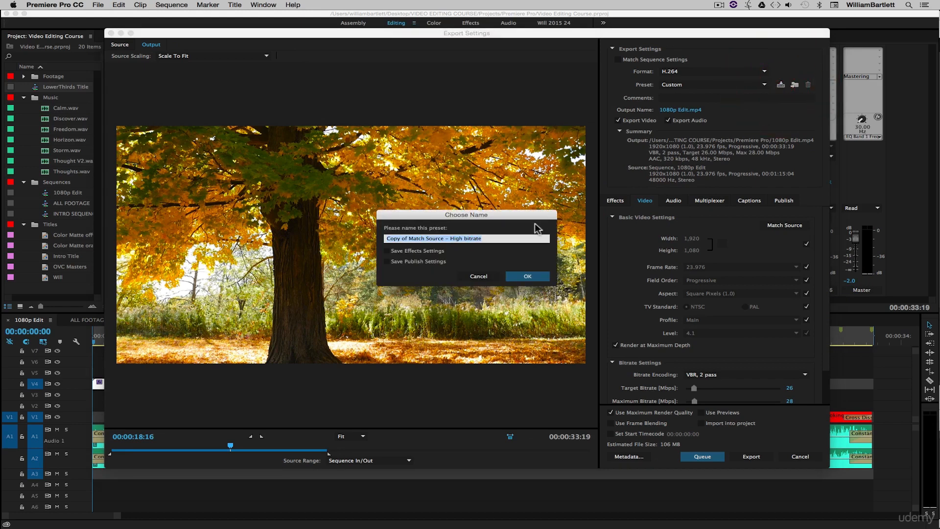
left_click_drag(504, 240, 343, 241)
type("1080p 23.976 ")
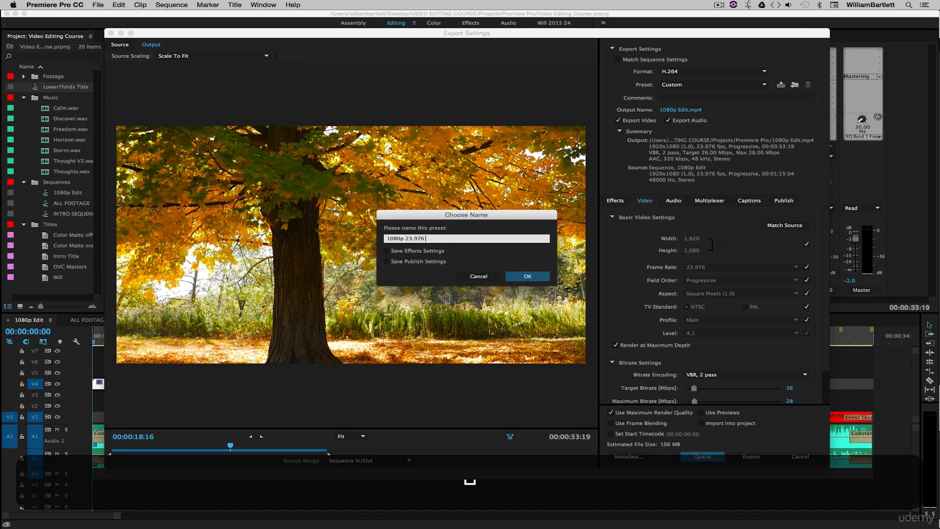
type("26mbps")
left_click(527, 276)
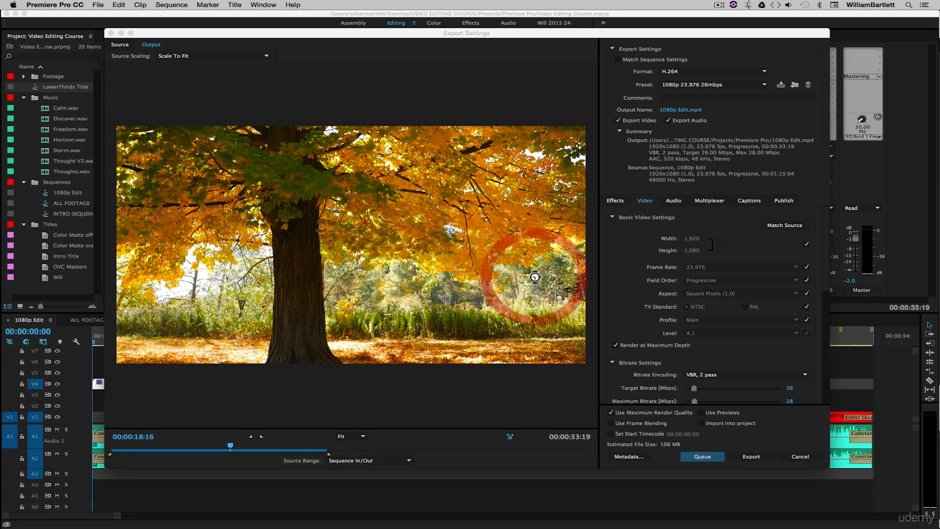
left_click(687, 85)
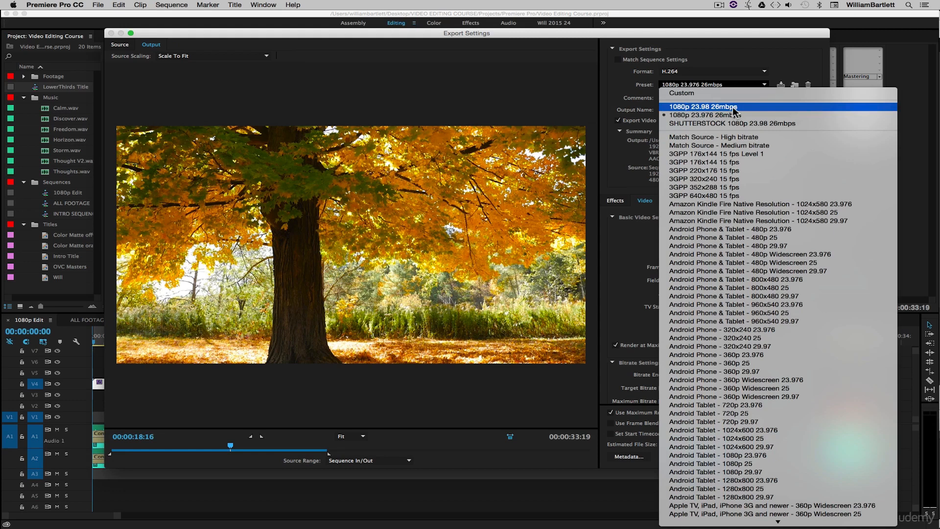
left_click(660, 86)
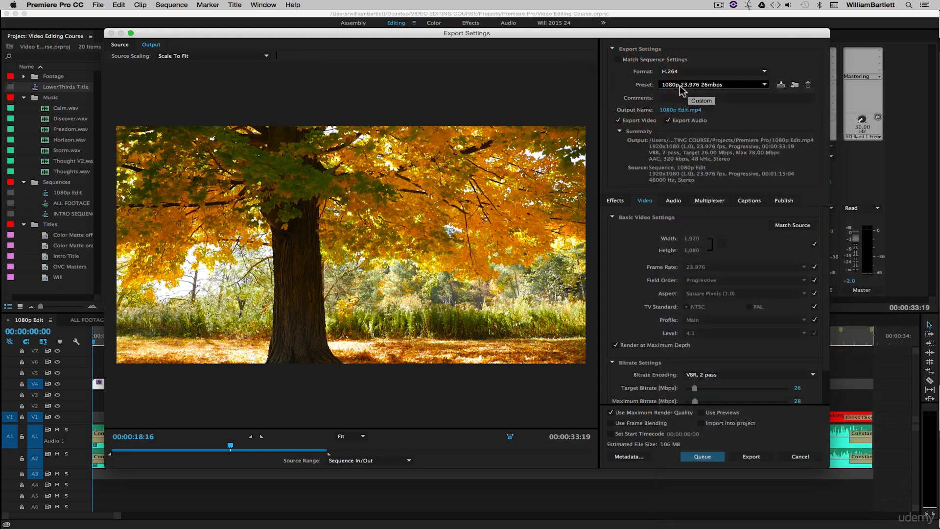
- Starting from the 1080p 23.976 26mbps preset, stop matching the frame size to the source and set it to 1280 × 720
left_click(706, 84)
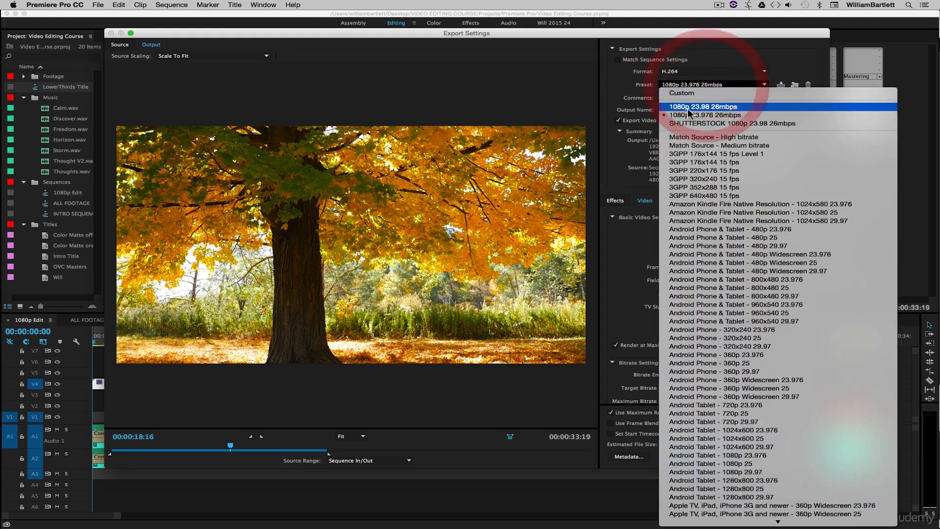
left_click(689, 114)
mouse_move(827, 237)
left_mouse_down()
mouse_move(827, 252)
mouse_move(822, 234)
left_mouse_up()
left_click(813, 242)
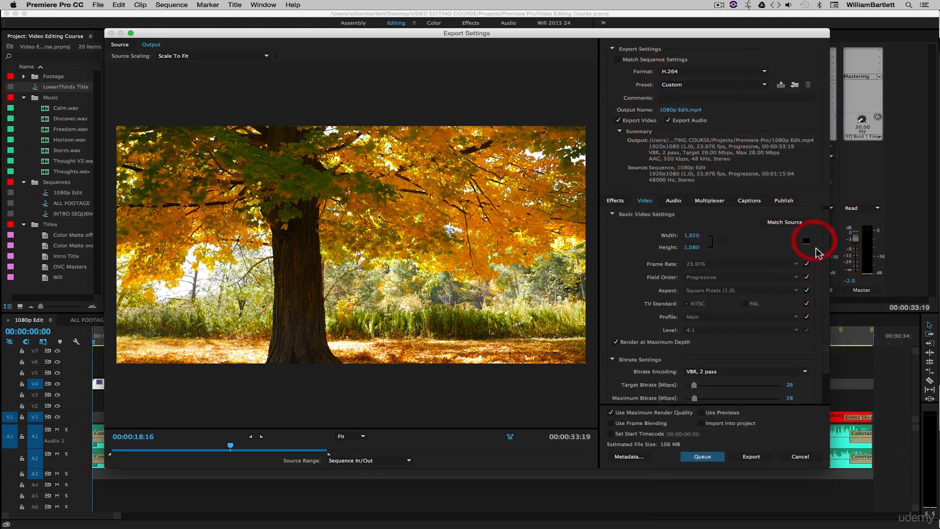
left_click(693, 236)
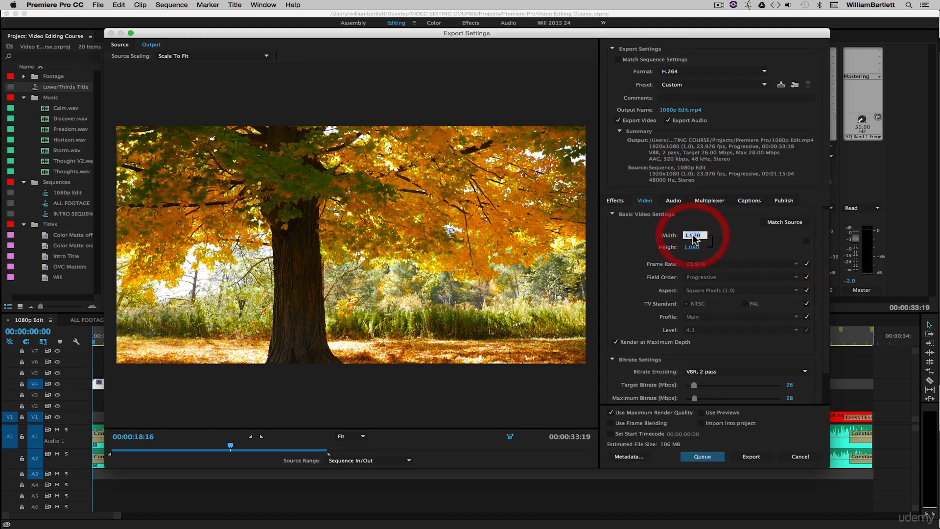
type("1280")
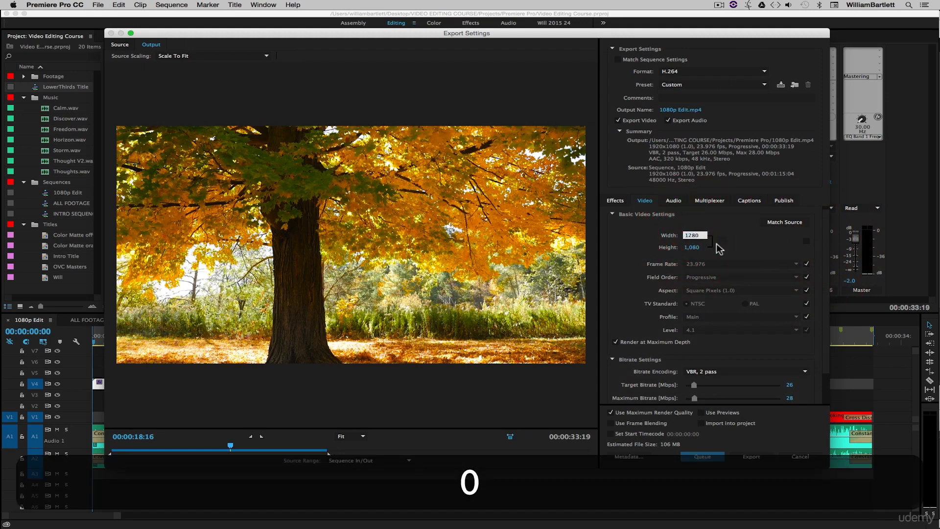
left_click(701, 246)
type("720")
left_click(756, 246)
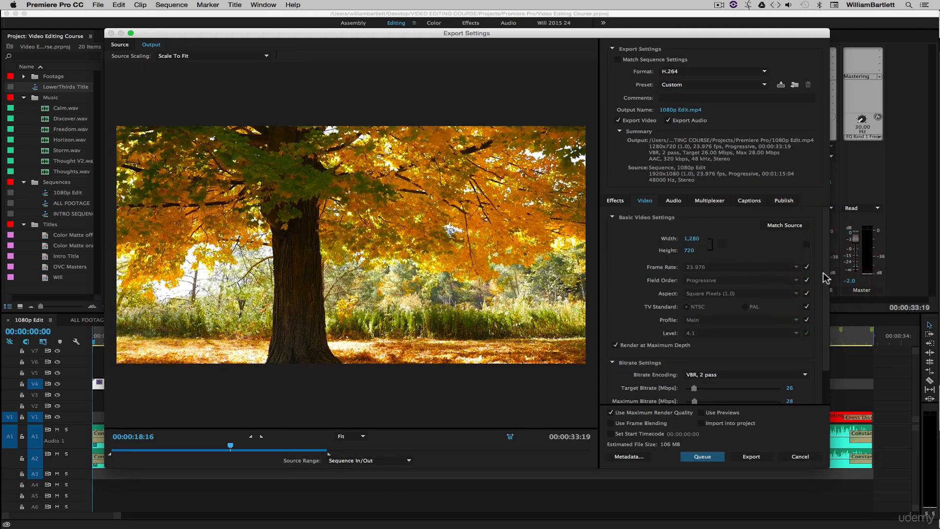
- Set the target bitrate to 18 Mbps and the maximum bitrate to 20 Mbps for the 720p export
left_click_drag(824, 273, 825, 319)
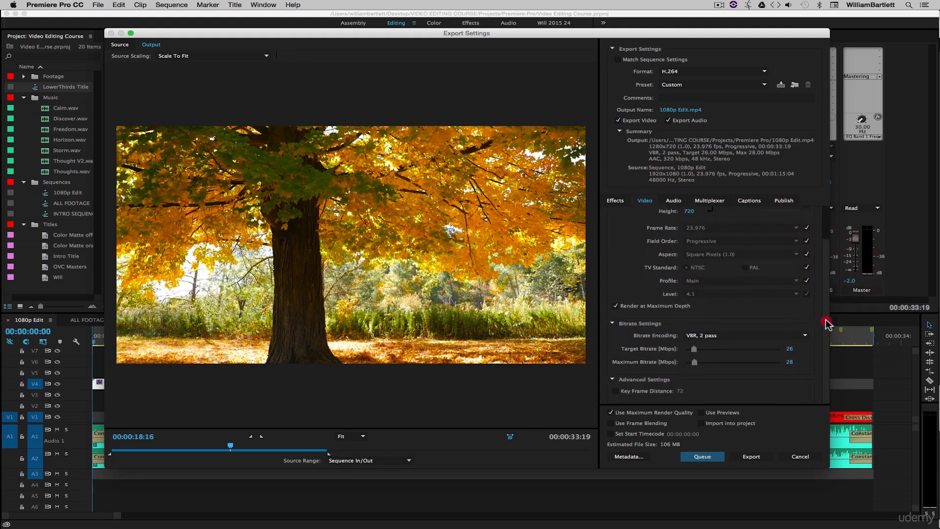
left_click(790, 349)
type("18")
left_click(790, 362)
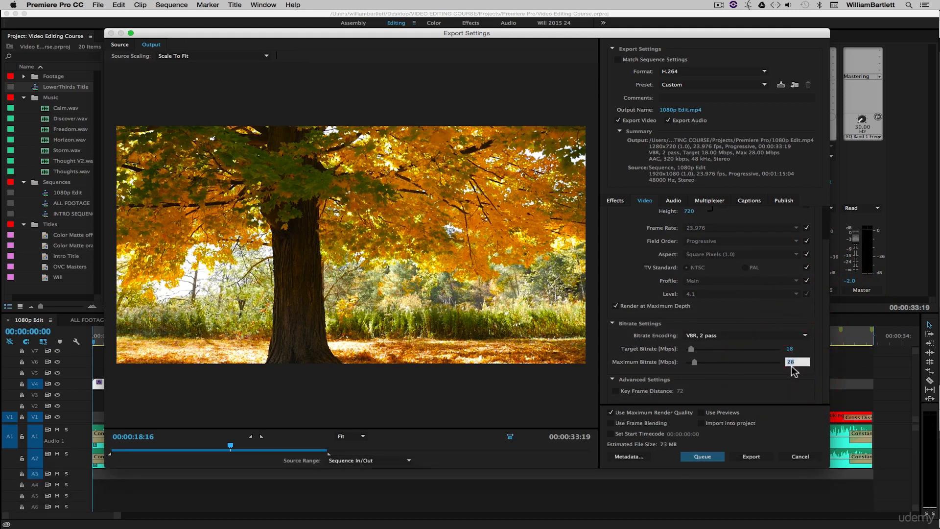
type("20")
left_click(789, 373)
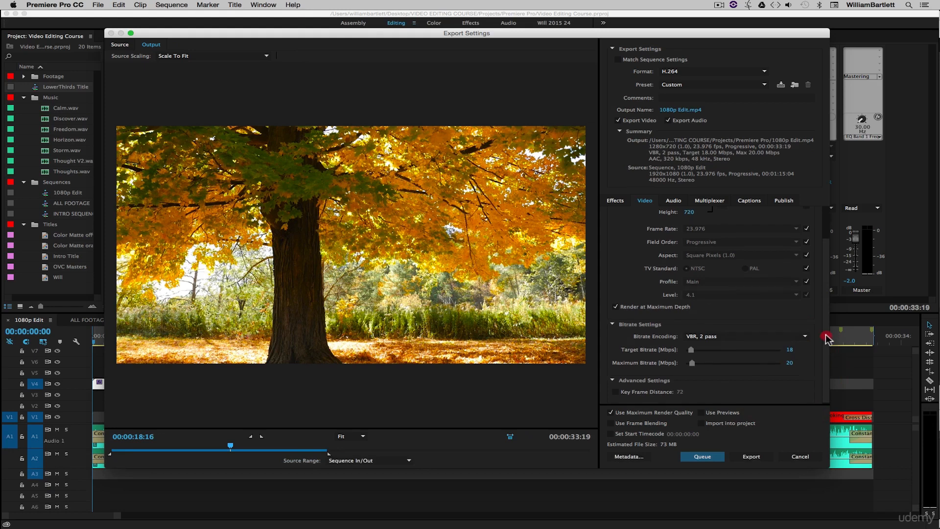
- Save the current 720p export settings as a preset named "720p 23.976 18mbps"
scroll(822, 329, "up", 2)
left_click(780, 84)
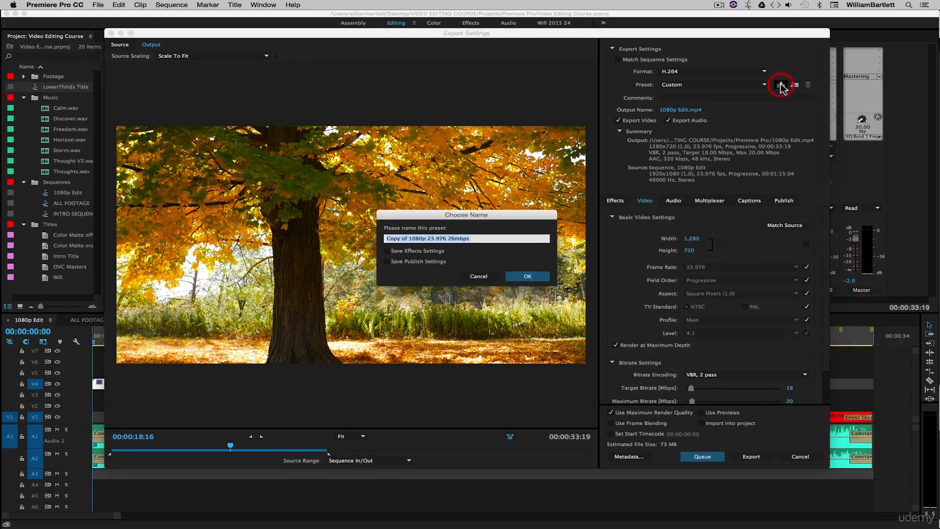
left_click(419, 238)
left_click_drag(423, 238, 362, 238)
type("720")
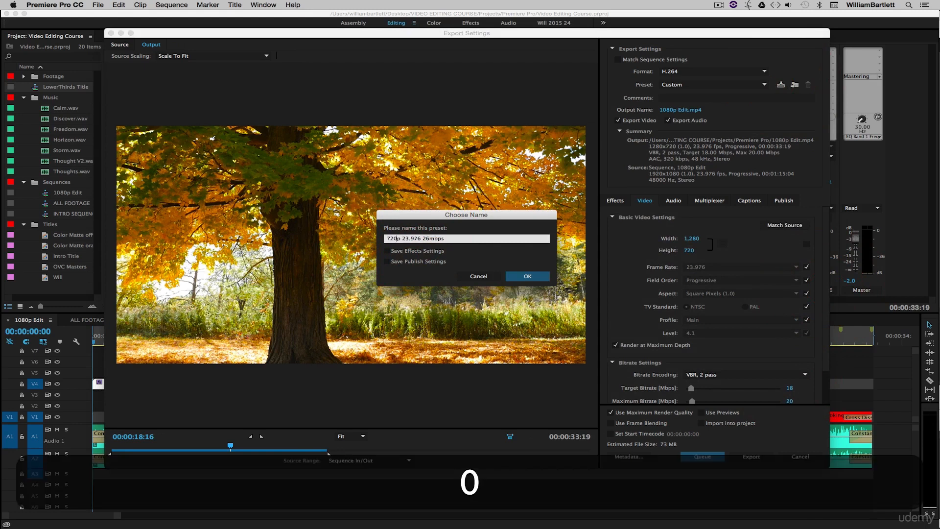
left_click(425, 237)
left_click(430, 238)
left_click(529, 276)
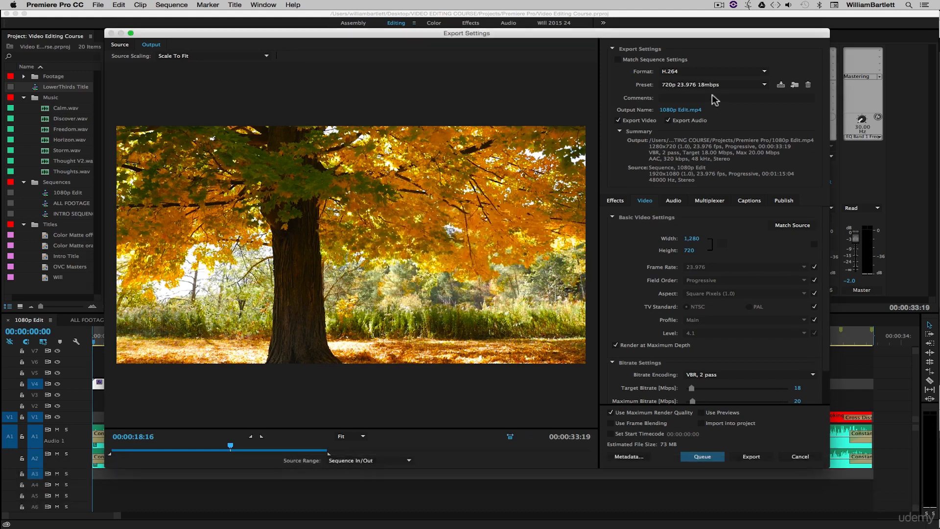
- Load the 1080p 23.976 26mbps preset, turn off source matching for the frame size and set it to 3840 × 2160
left_click(713, 85)
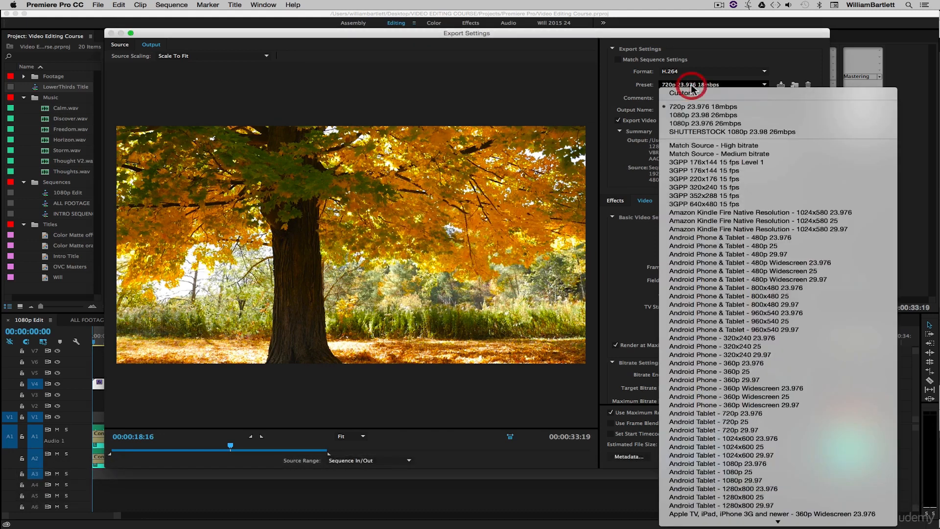
left_click(689, 124)
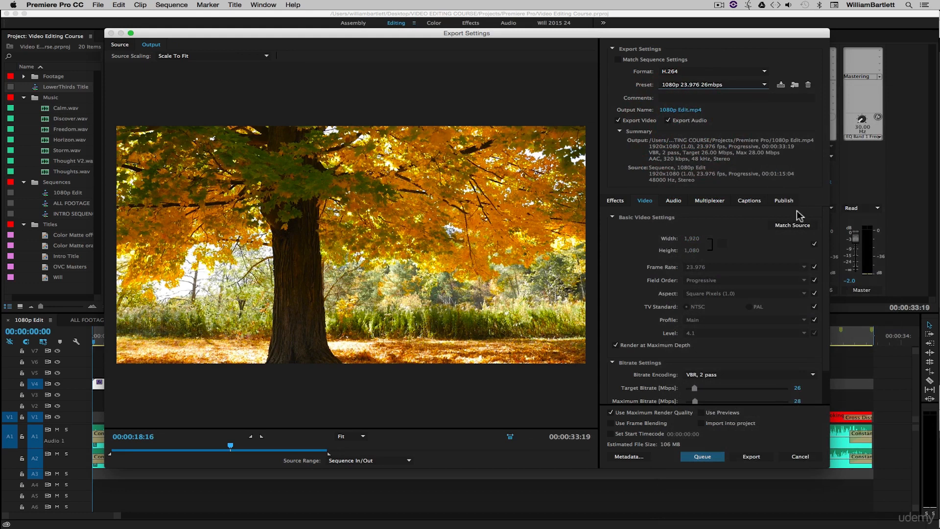
scroll(815, 242, "down", 1)
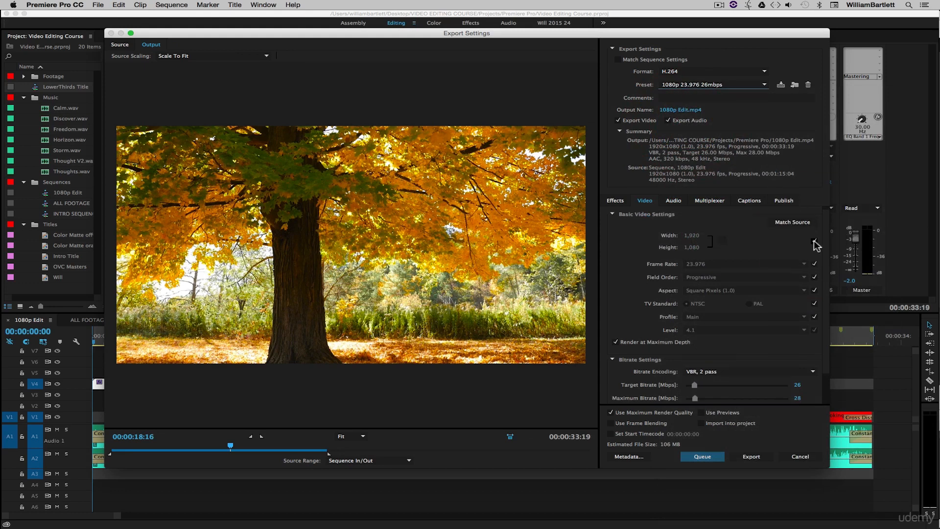
left_click(814, 242)
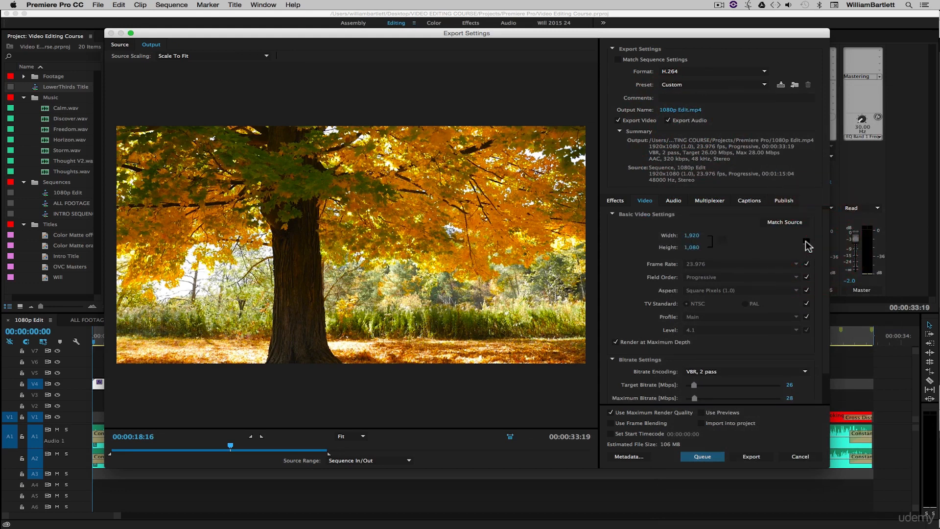
left_click(691, 247)
type("2160")
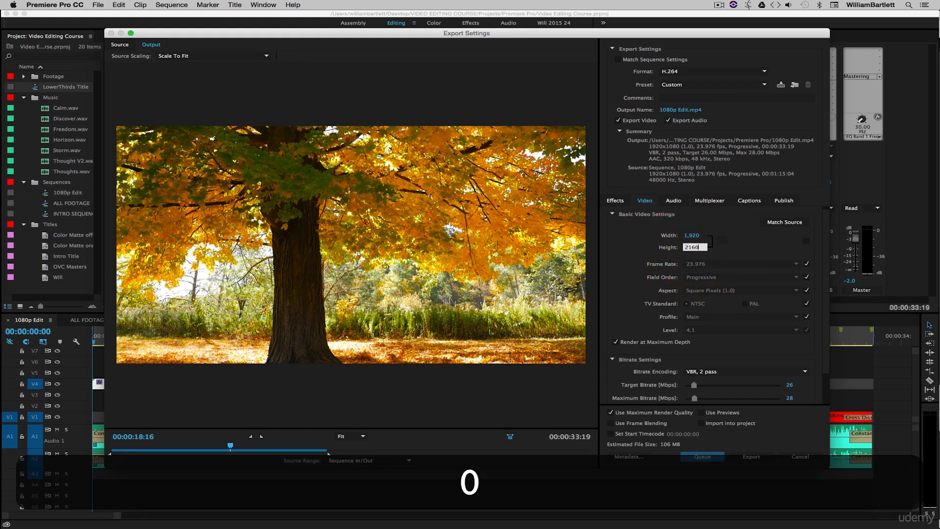
left_click(767, 251)
left_click(692, 235)
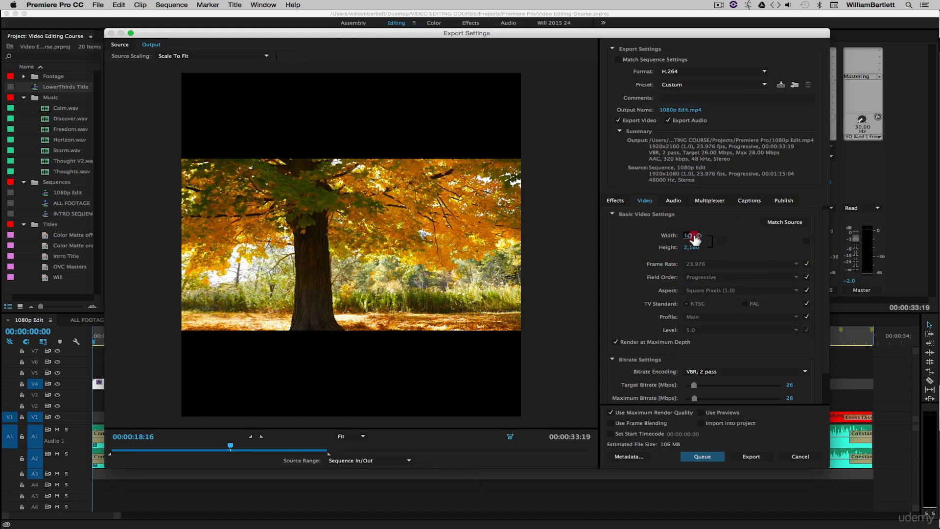
type("3,")
type("840")
left_click(782, 247)
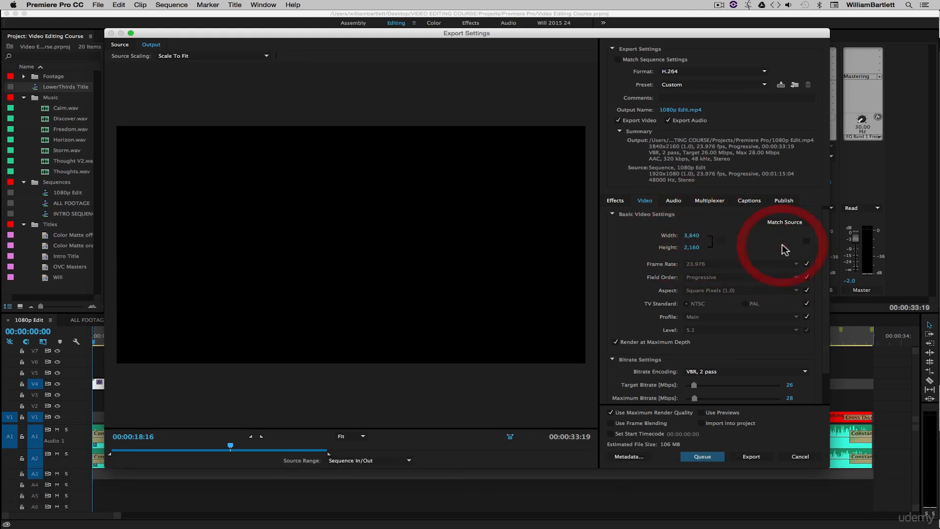
- Set the target bitrate to 35 Mbps and the maximum bitrate to 37 Mbps for the 3840 × 2160 export
scroll(825, 250, "down", 1)
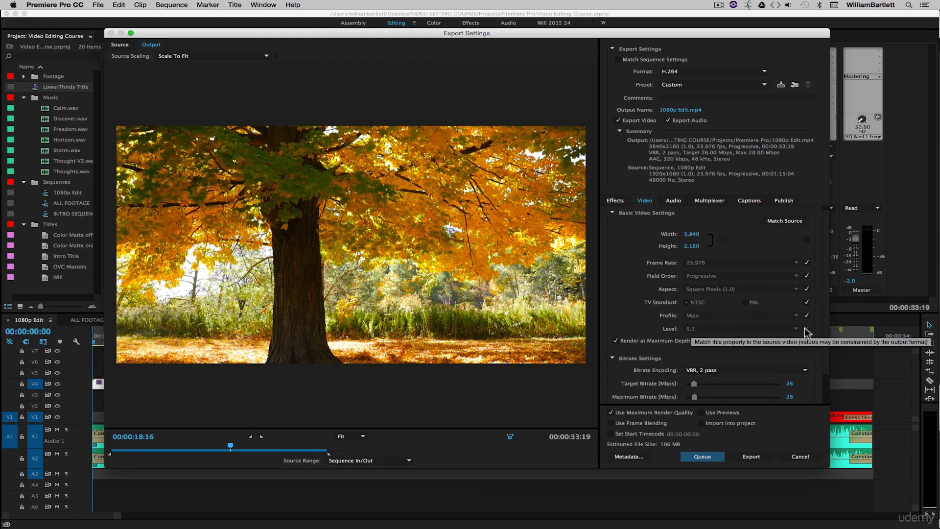
left_click(816, 319)
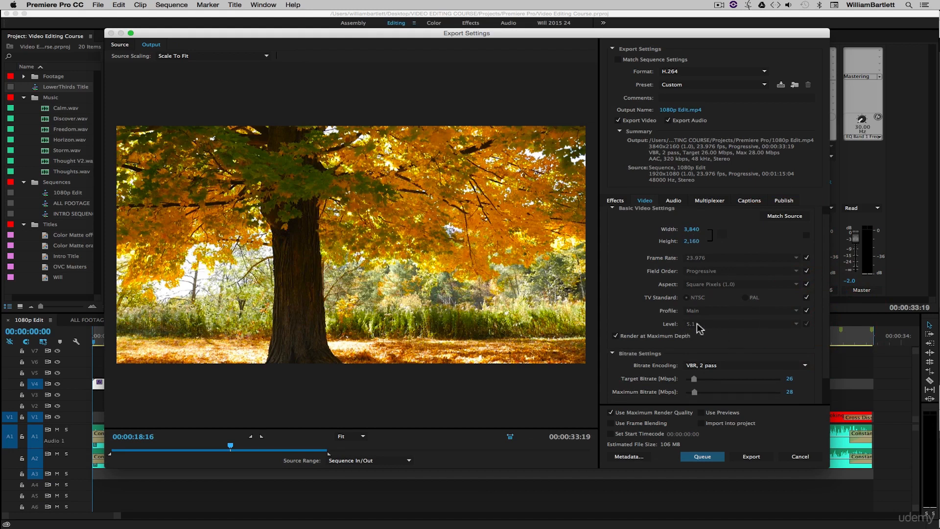
scroll(699, 327, "down", 5)
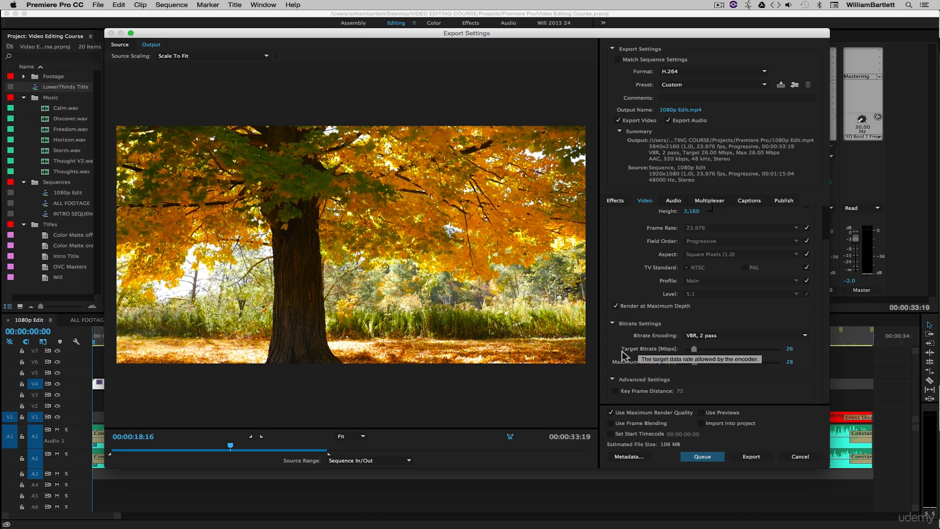
left_click(789, 349)
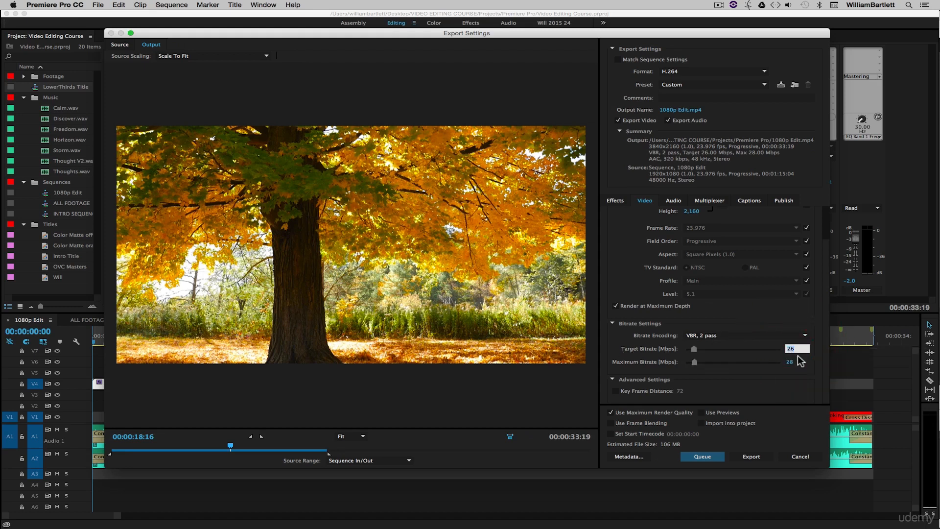
type("35")
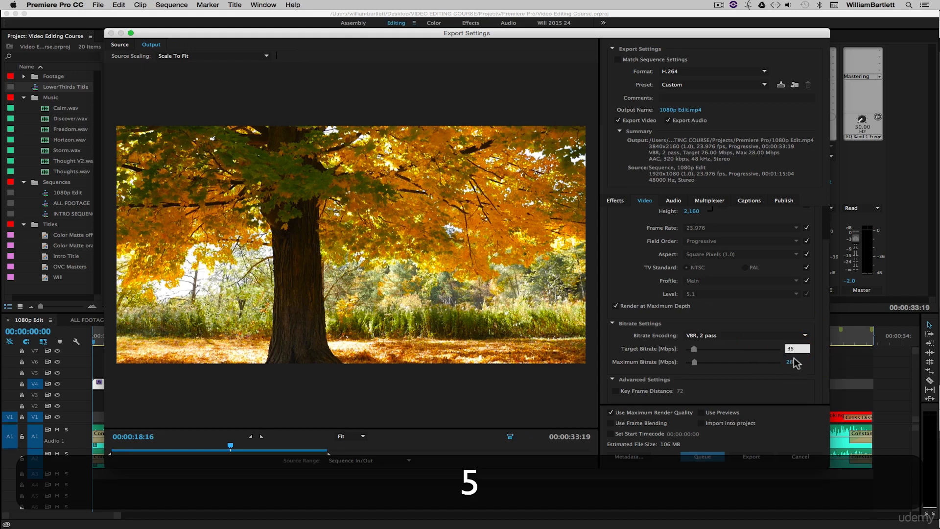
left_click(791, 362)
type("37")
left_click(777, 376)
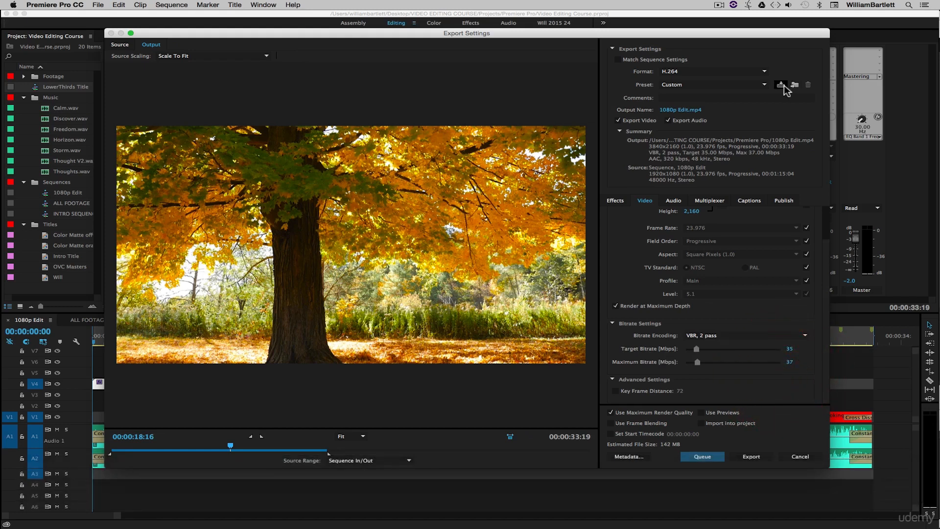
- Save the current 4K export settings as a preset named "4kHD 23.976 35mbps"
left_click(780, 86)
left_click(421, 239)
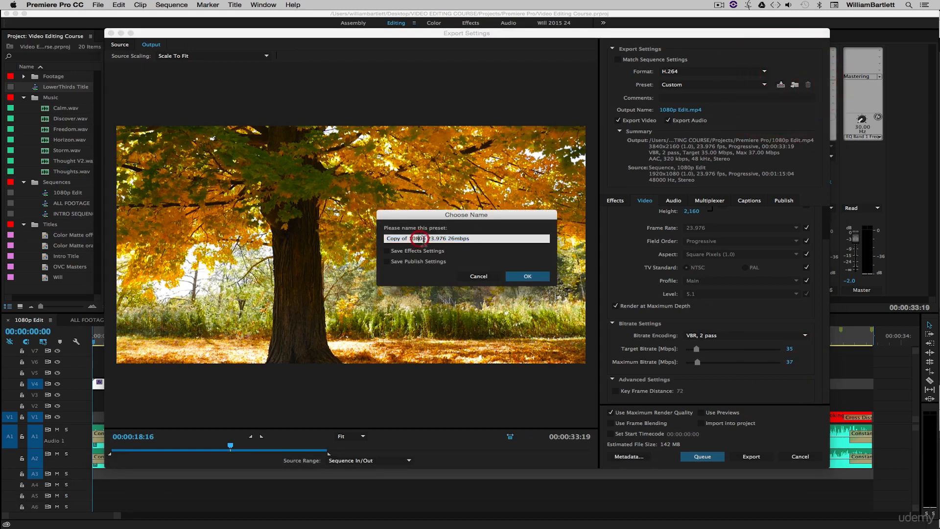
left_click_drag(425, 238, 377, 241)
type("4kHD")
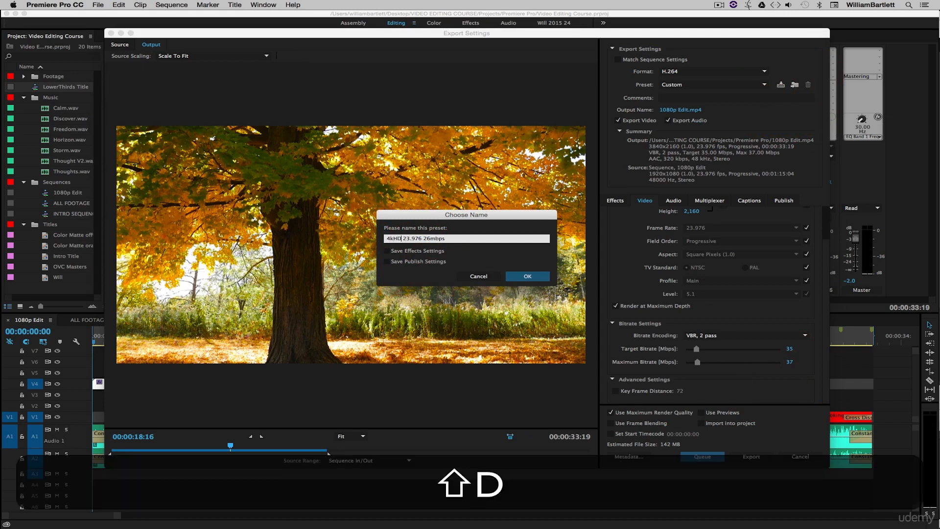
left_click(427, 239)
type("35")
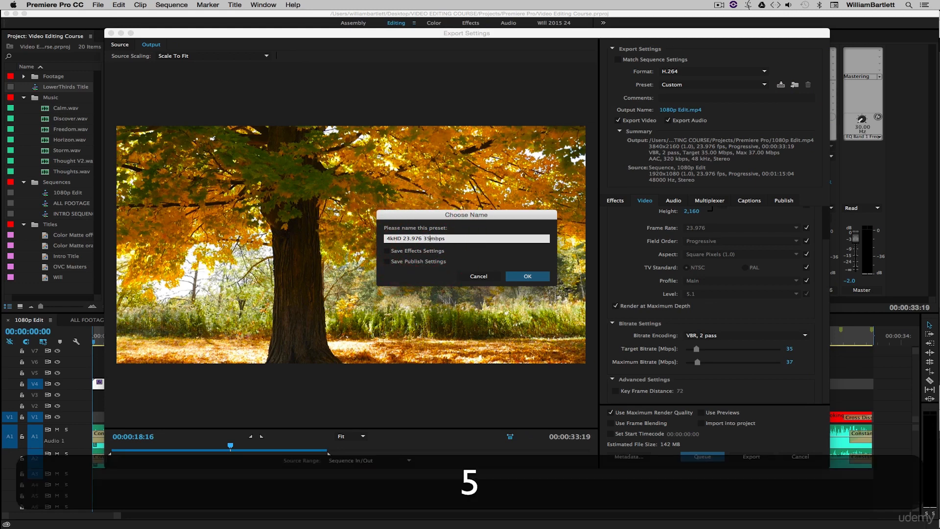
left_click(511, 275)
- Load the 1080p 23.976 26mbps preset as the starting point for another custom preset
left_click(704, 82)
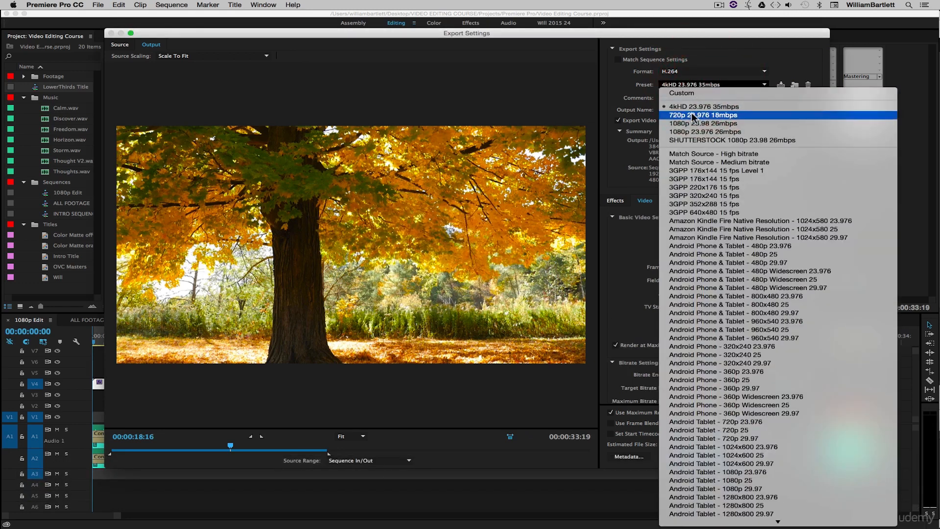
left_click(698, 131)
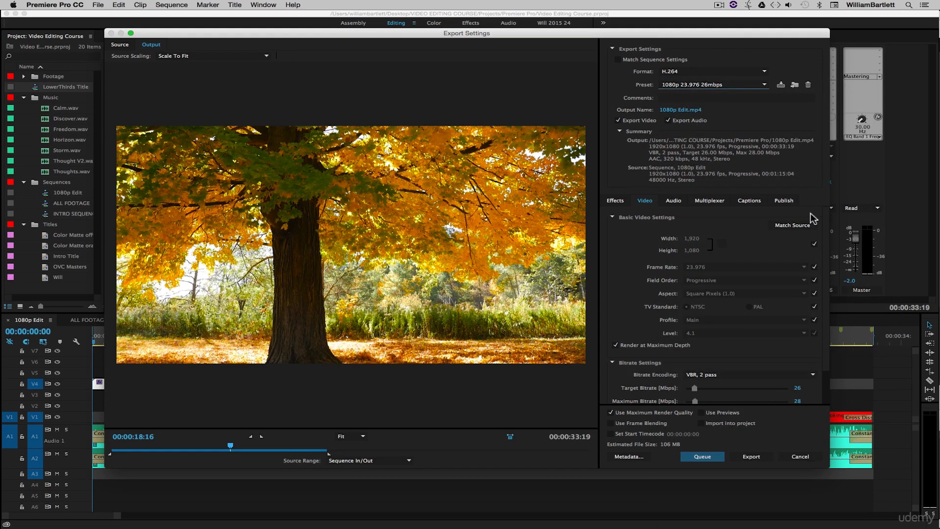
left_click(670, 86)
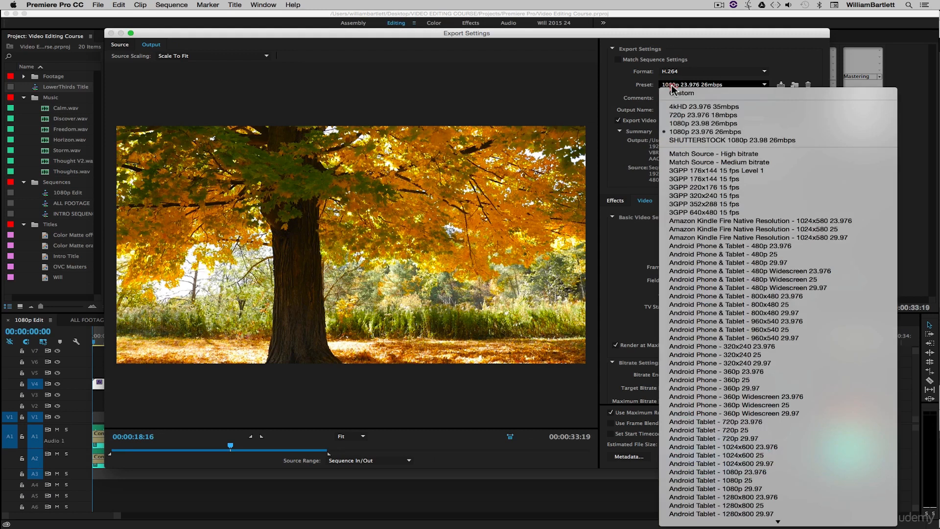
left_click(697, 131)
- Turn off source matching for the frame size and set it to 852 × 480
left_click(814, 244)
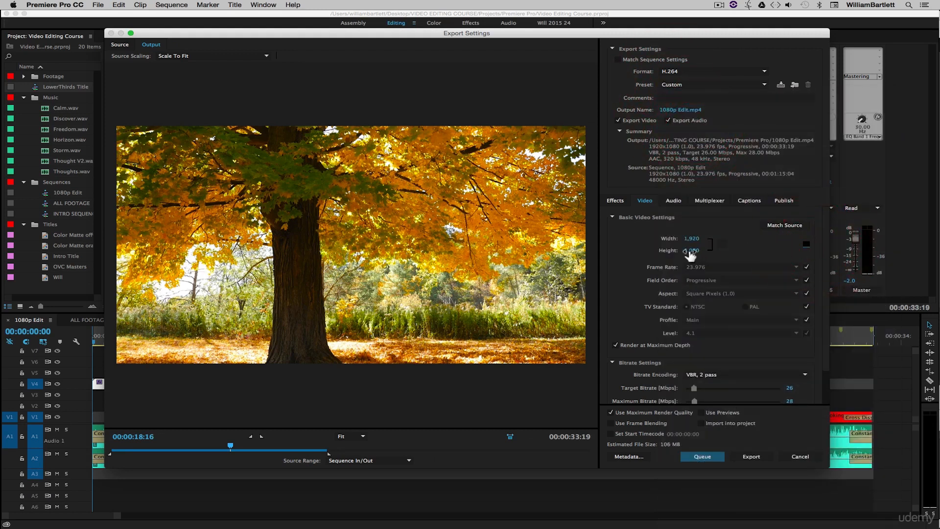
left_click(692, 250)
type("480")
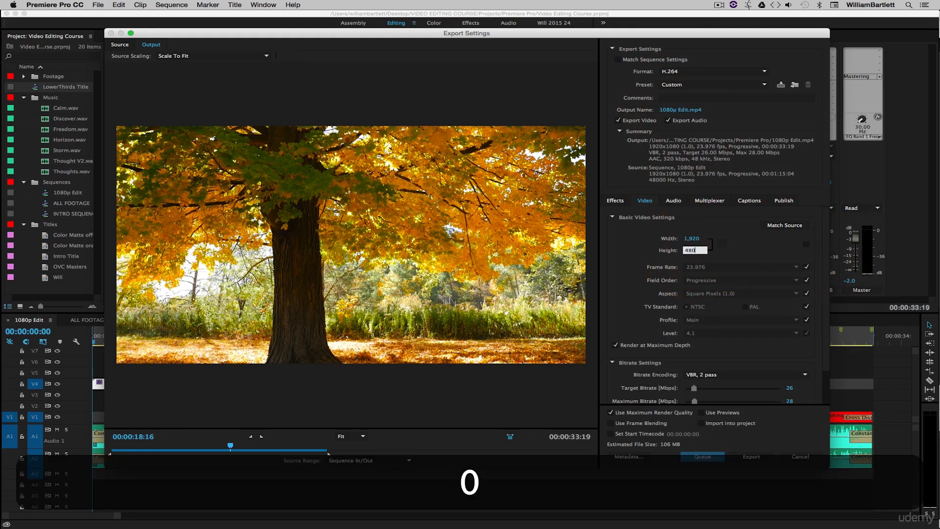
left_click(757, 252)
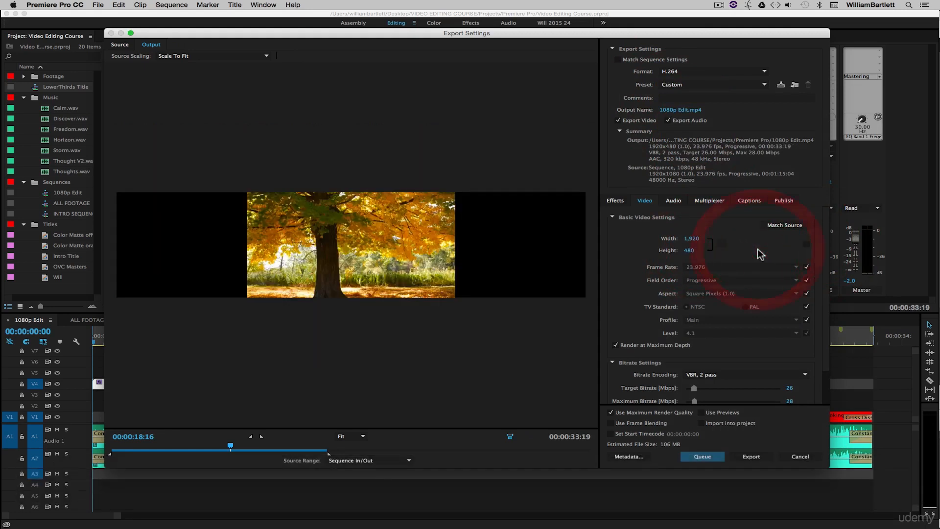
left_click(693, 240)
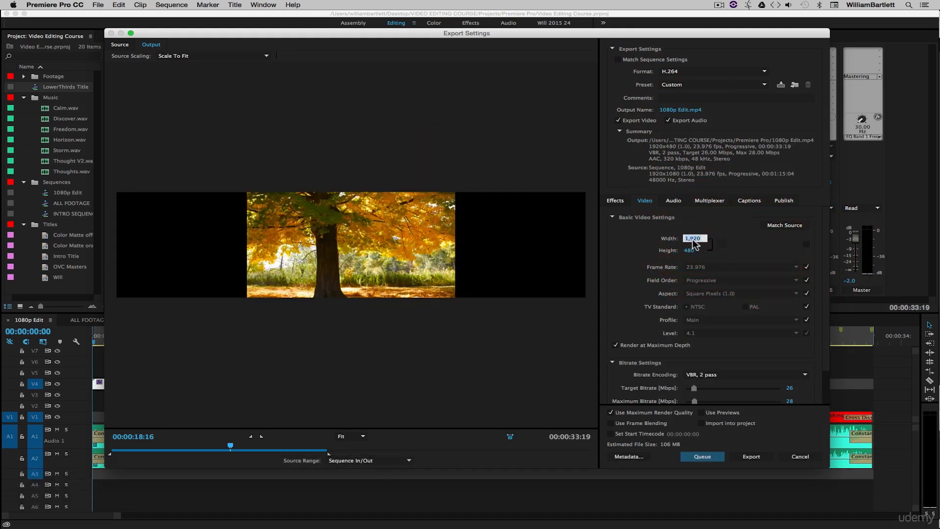
type("852")
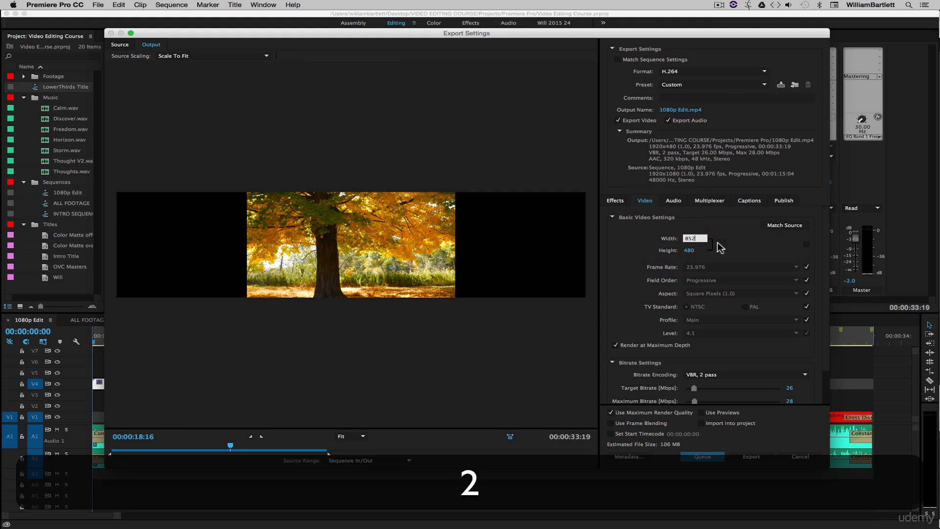
left_click(759, 249)
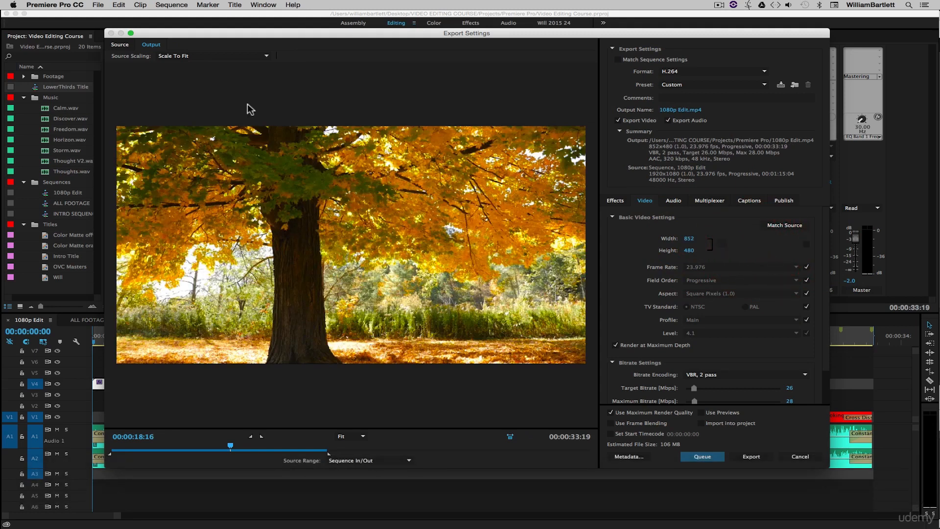
- Set the source scaling of the 852 × 480 export to Stretch To Fill
left_click(184, 56)
left_click(194, 82)
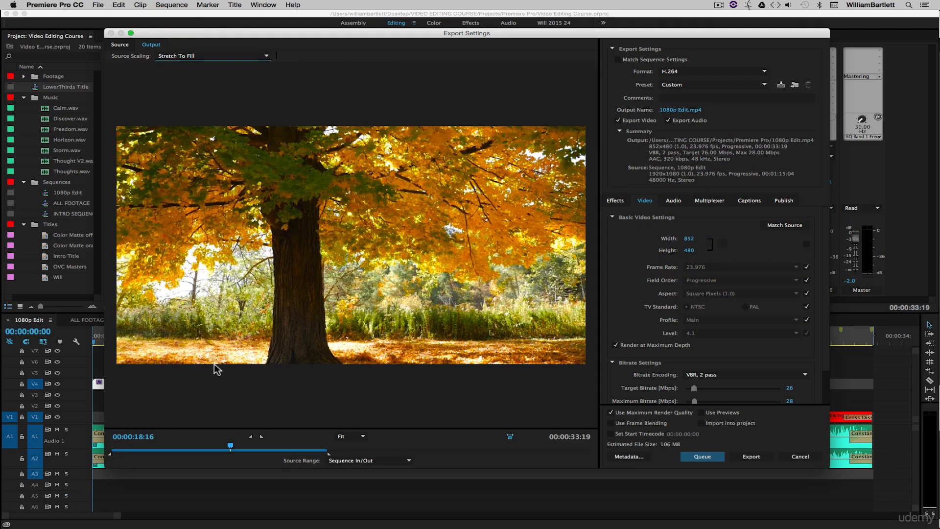
left_click(825, 287)
- Try a frame width of 720 with the height at 480, and set the width back to 852
left_click(690, 239)
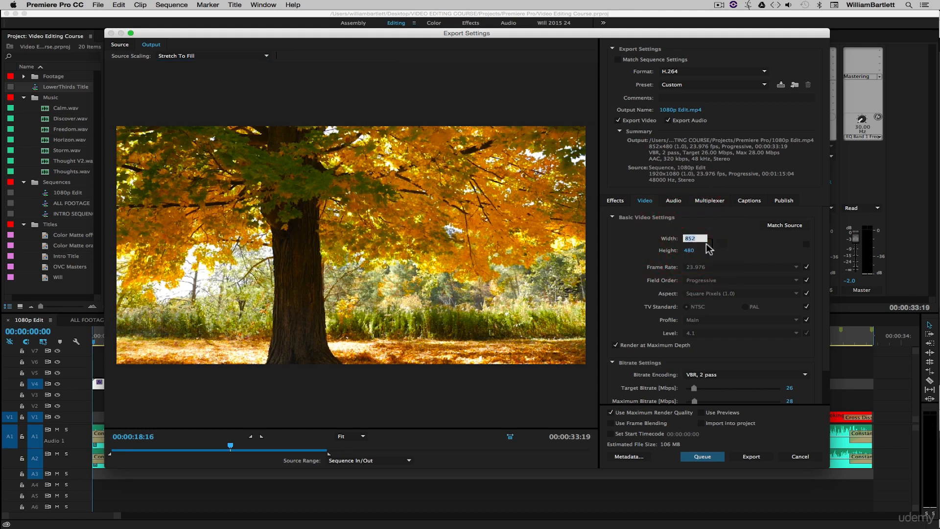
type("720")
left_click(756, 253)
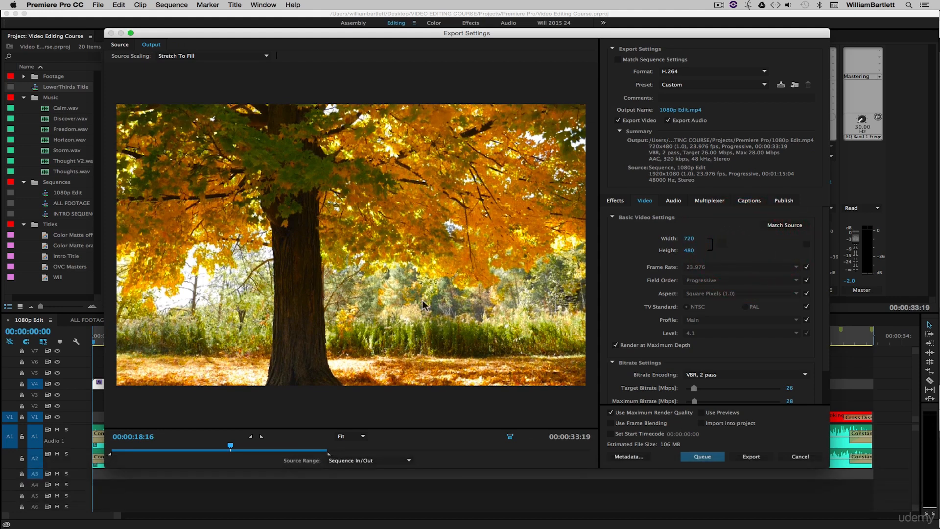
left_click(689, 238)
type("852")
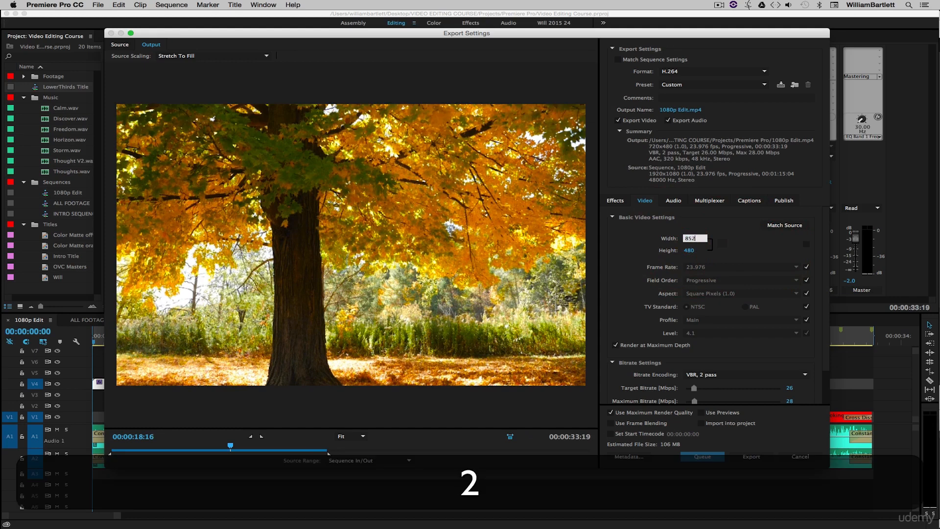
left_click(758, 247)
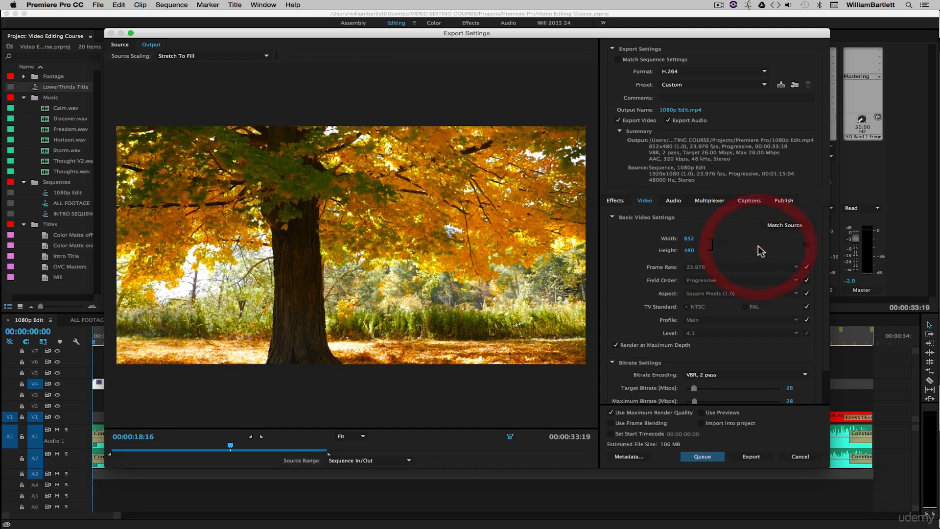
- Compare the source and output previews of the 852 × 480 export
left_click(122, 47)
left_click(151, 44)
left_click(123, 45)
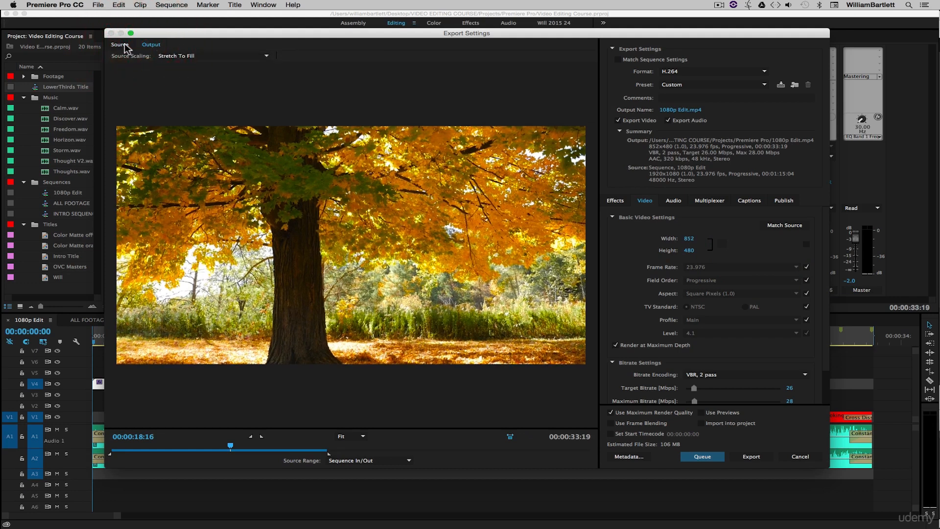
left_click(150, 45)
- Set the target bitrate to 8 Mbps and the maximum bitrate to 10 Mbps for the 852 × 480 export
scroll(809, 352, "down", 2)
left_click(790, 348)
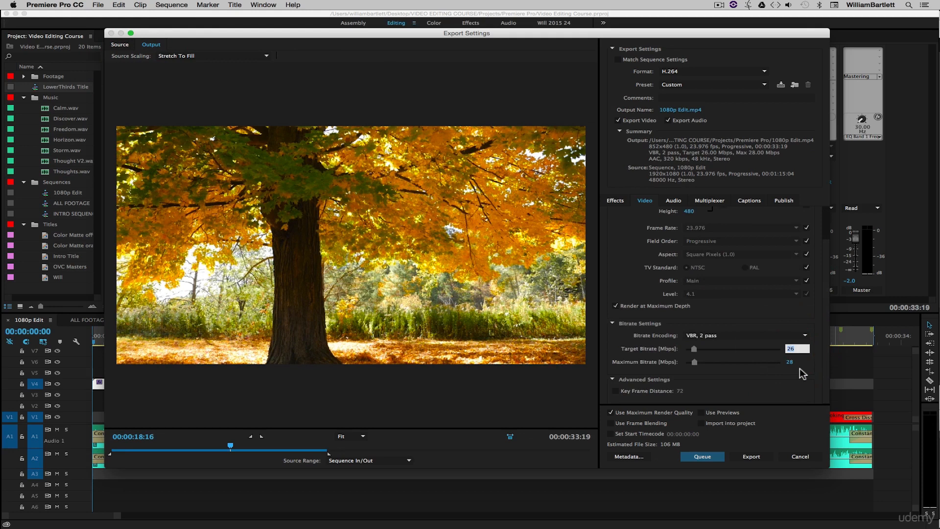
type("8")
key("Return")
scroll(822, 353, "up", 2)
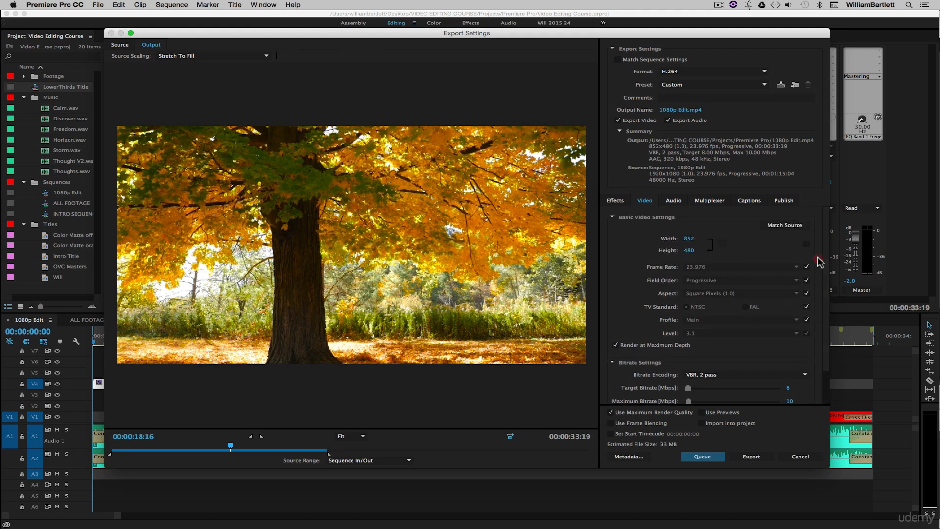
- Save the current 480p export settings as a preset named "480p 23.976 8mbps widescreen"
left_click(780, 84)
left_click(409, 238)
left_click_drag(422, 238, 332, 237)
type("48")
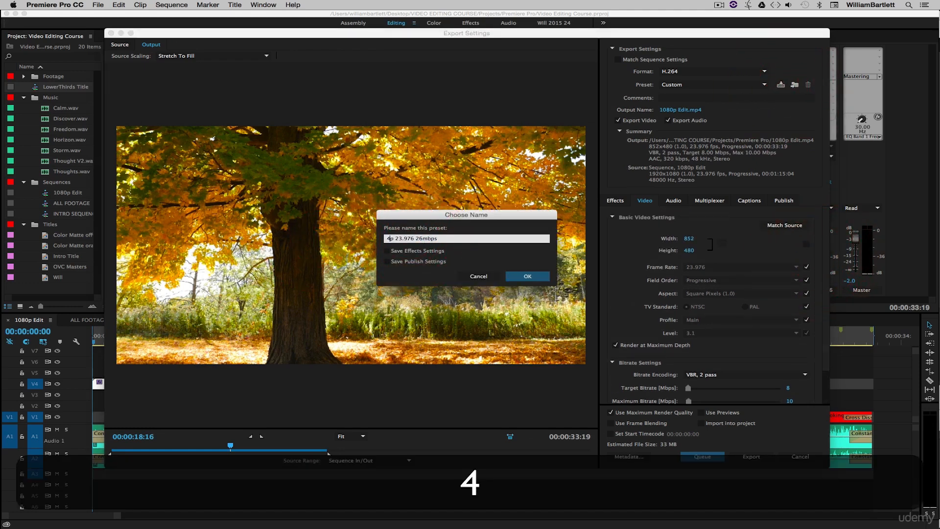
type("0")
left_click_drag(429, 238, 422, 238)
type("8")
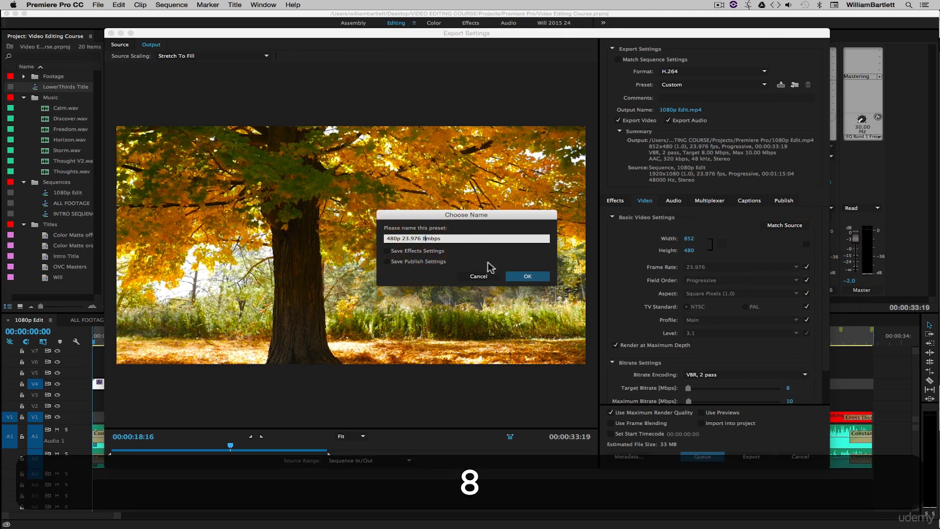
left_click(467, 236)
type("widescreen")
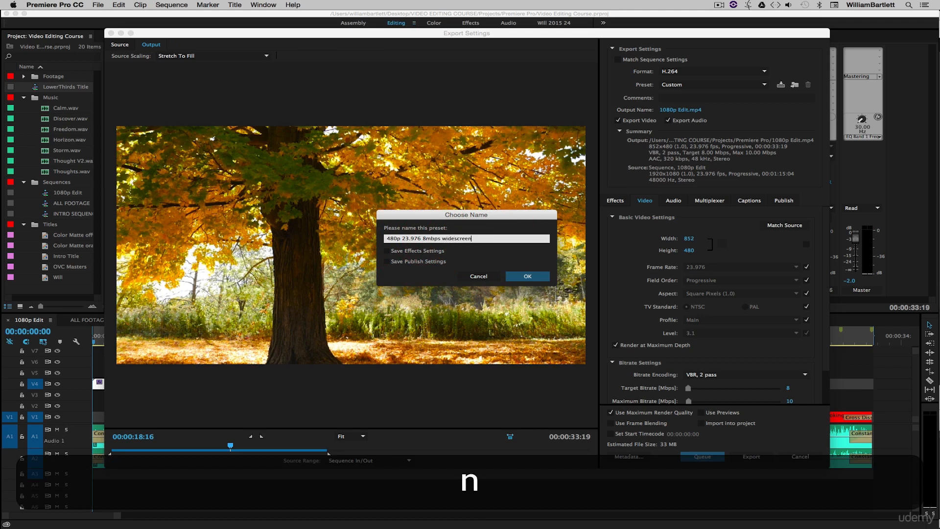
left_click(528, 276)
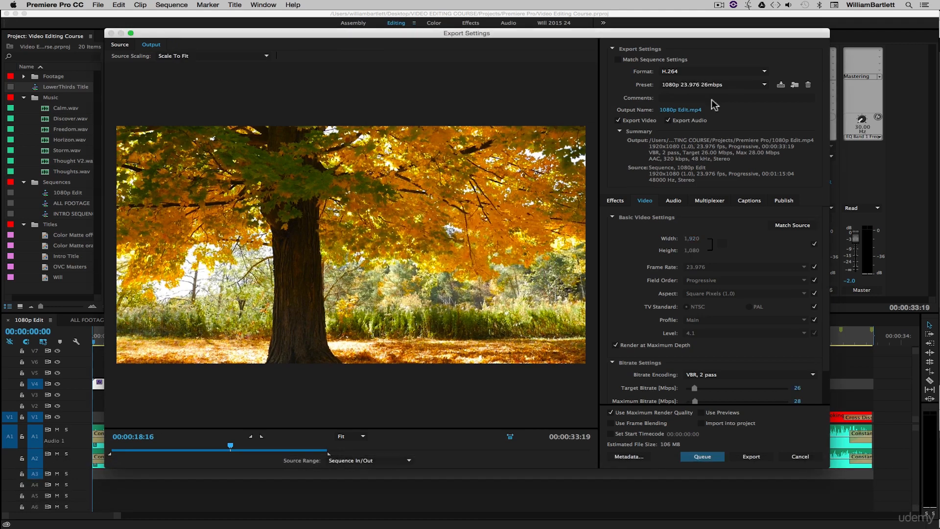
- Select the 1080p 23.976 26mbps preset for the final export and review its audio and video settings
left_click(713, 84)
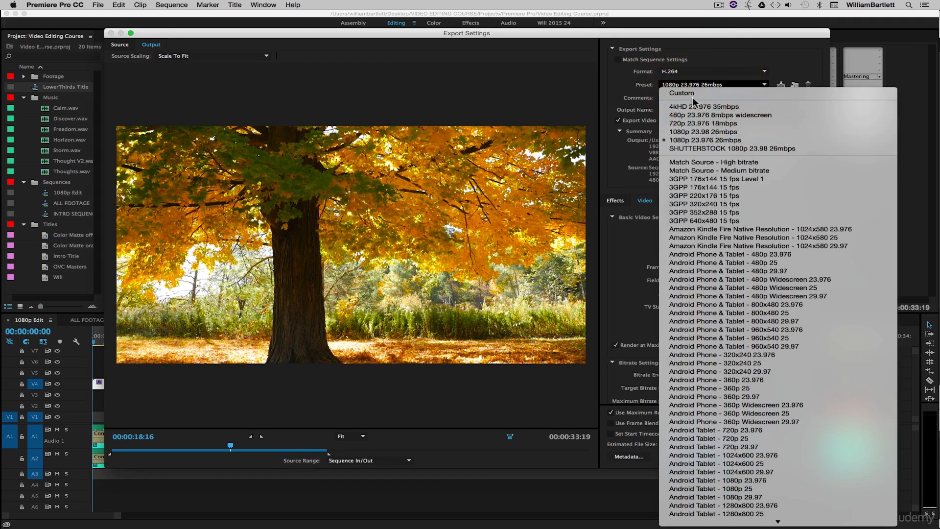
left_click(694, 140)
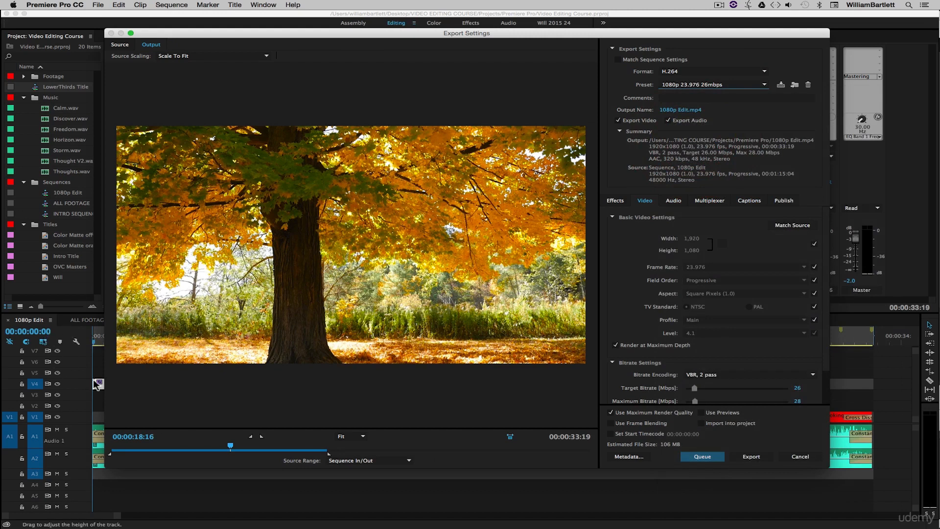
left_click(673, 201)
left_click(645, 200)
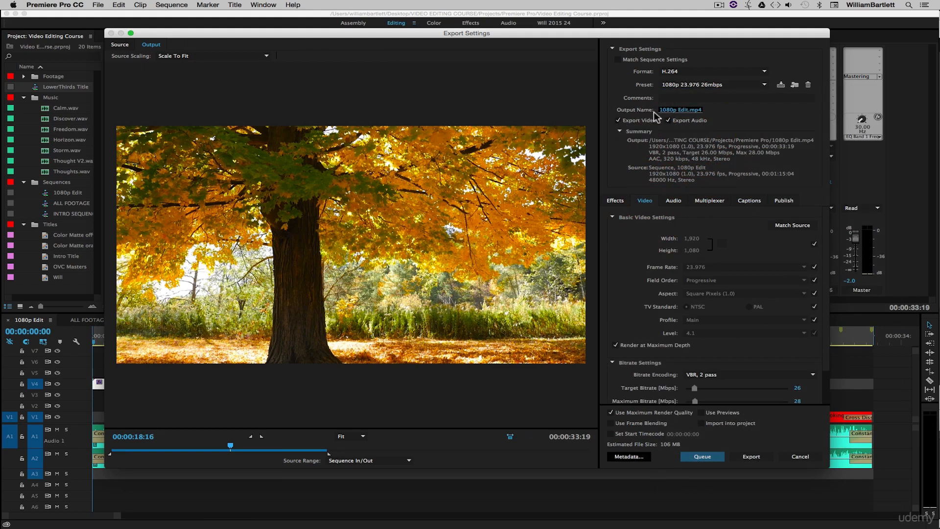
- Create a folder named FINALS inside VIDEO EDITING COURSE as the output location for the export
left_click(680, 109)
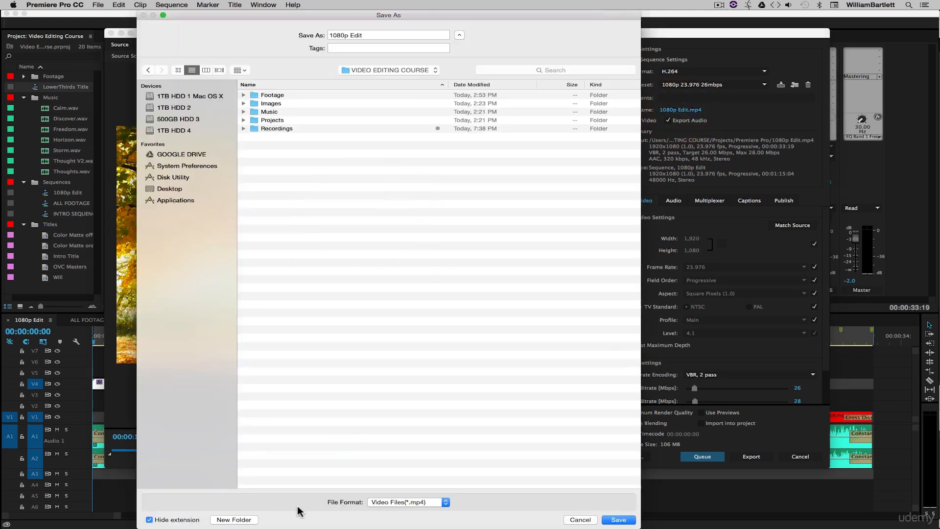
left_click(240, 520)
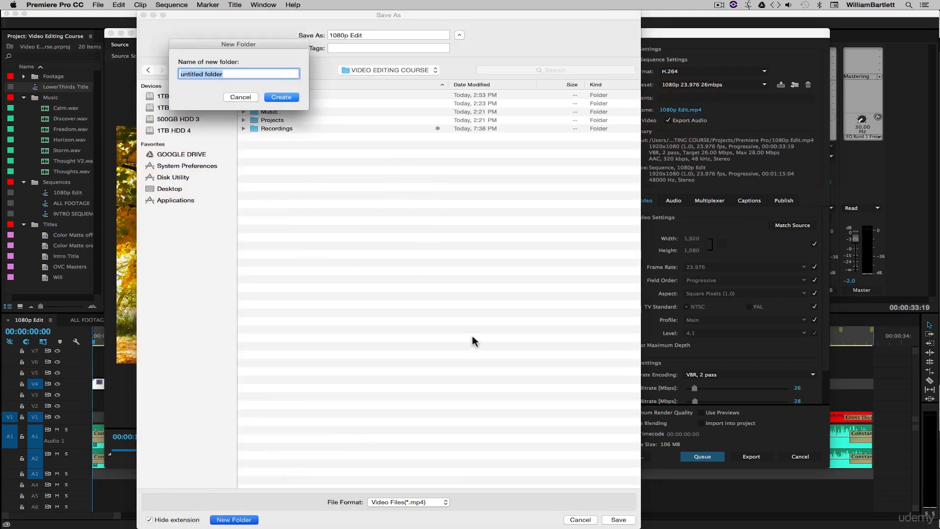
type("FINALS")
left_click(280, 96)
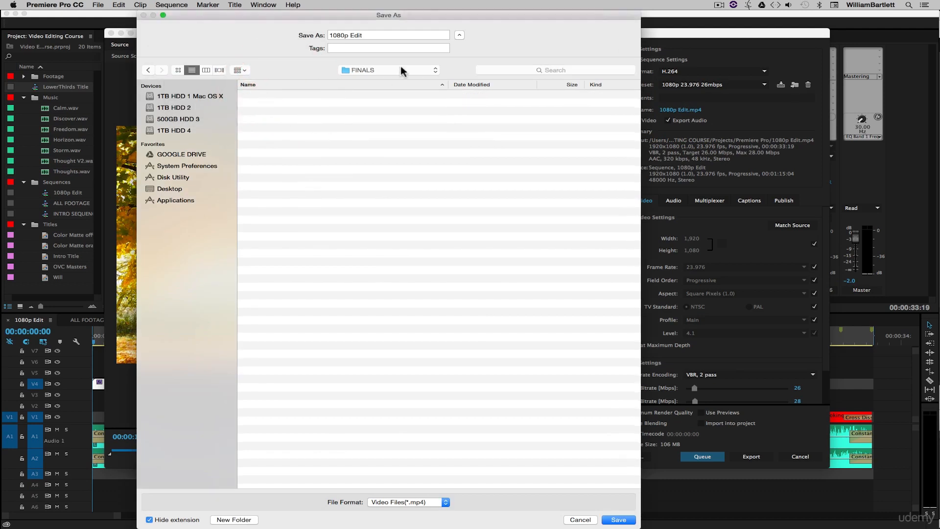
- Name the output file "Fall 2015" in the FINALS folder and export the sequence
triple_click(371, 34)
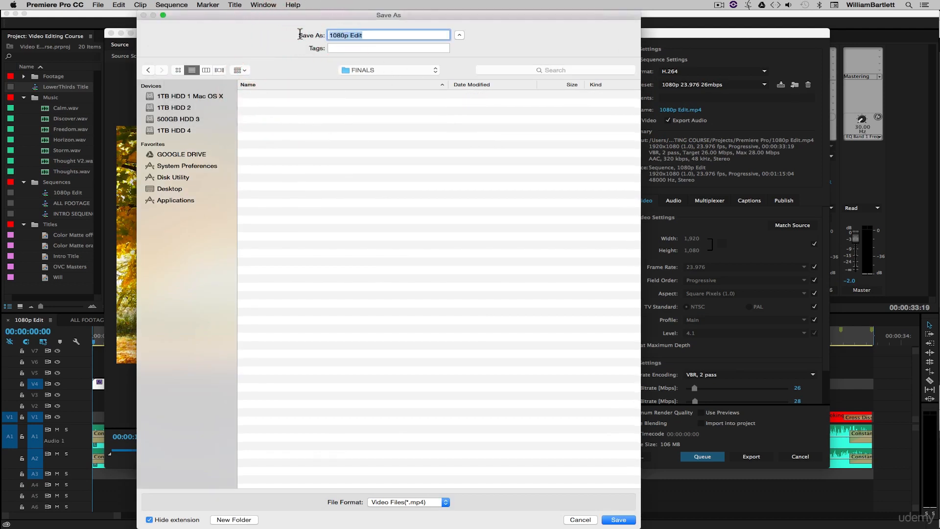
type("Fall 2015")
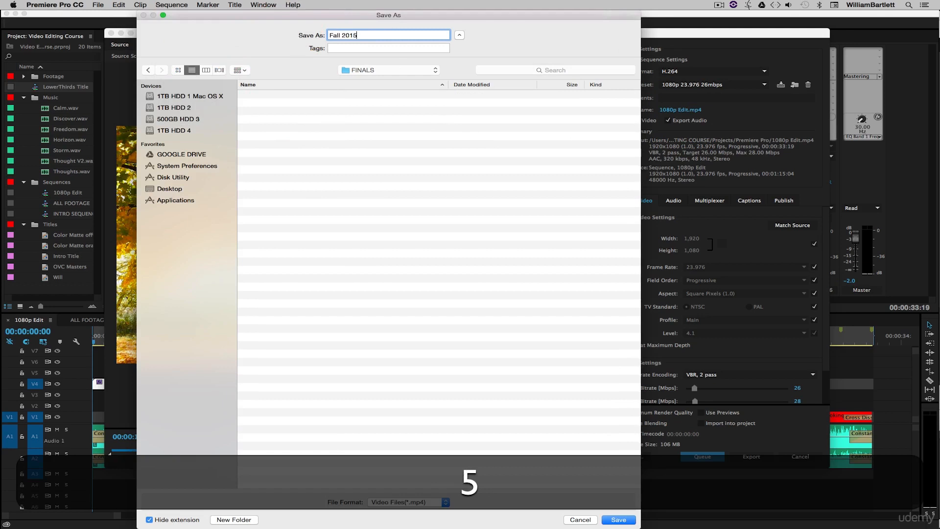
left_click(619, 518)
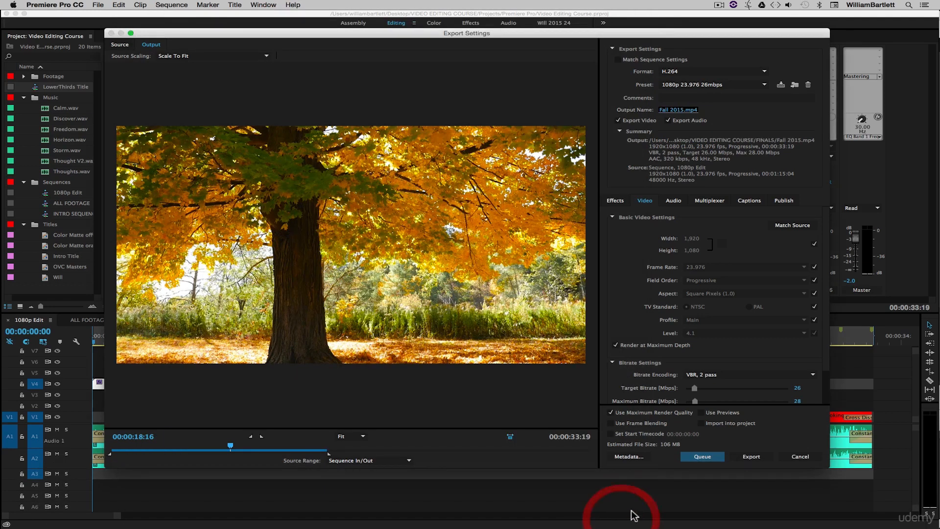
left_click(754, 456)
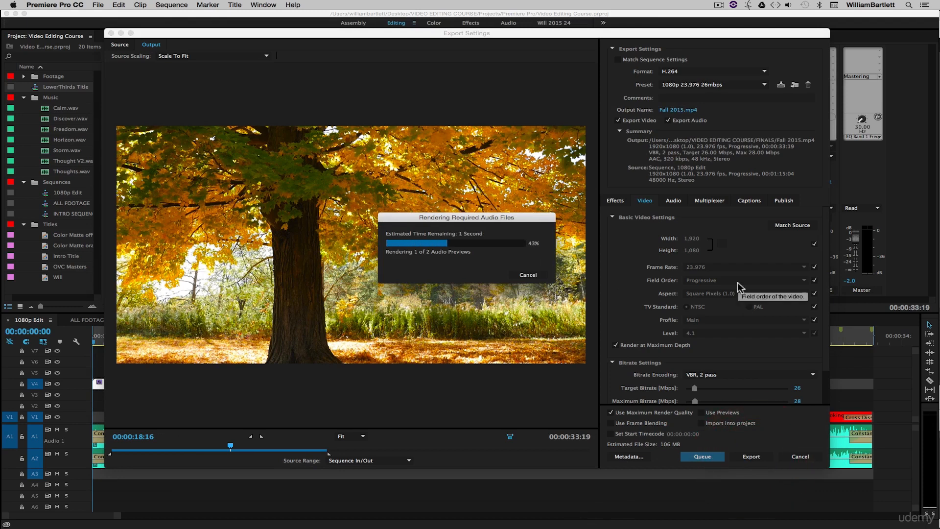